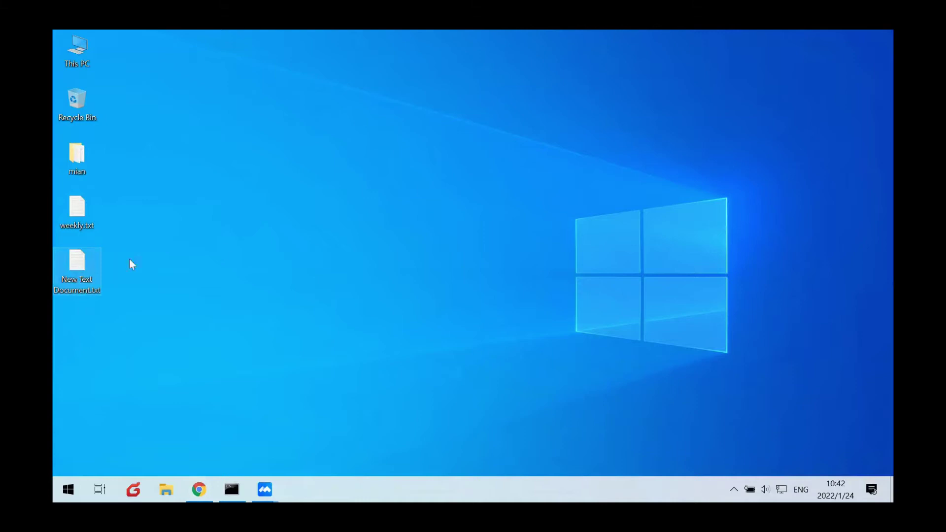
Write the note "APN 3GWAP change to 3gnet" in New Text Document.txt.
{"action": "type", "text": "APN chang"}
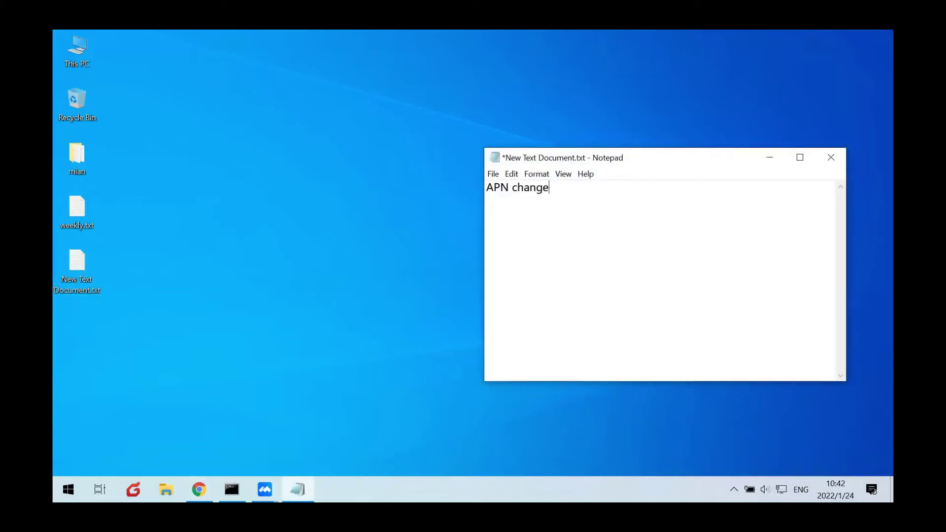
{"action": "type", "text": "e"}
{"action": "key", "text": "BackSpace"}
{"action": "key", "text": "BackSpace"}
{"action": "key", "text": "BackSpace"}
{"action": "key", "text": "BackSpace"}
{"action": "key", "text": "BackSpace"}
{"action": "key", "text": "BackSpace"}
{"action": "type", "text": "3GWAP change t"}
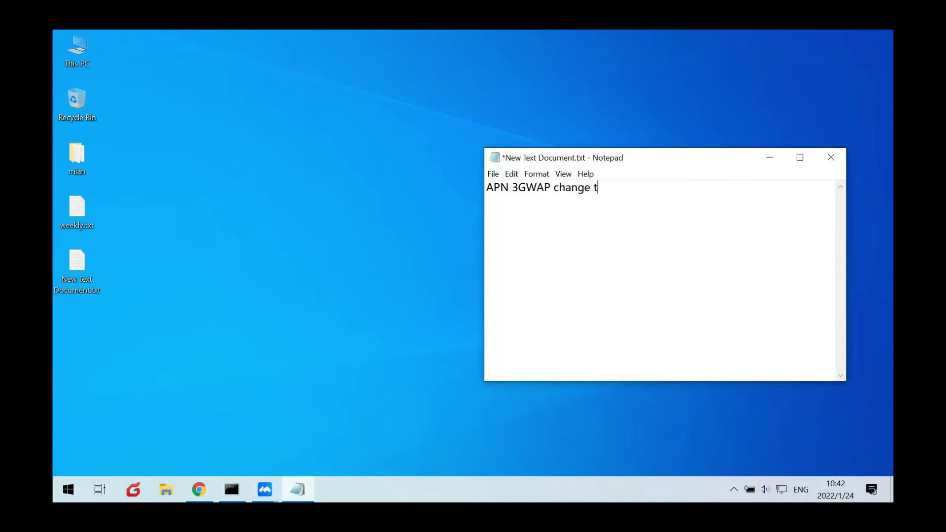
{"action": "type", "text": "o 3gnet"}
{"action": "key", "text": "ctrl+a"}
{"action": "key", "text": "Right"}
Switch to Chrome and check the device model and serial number of the routers at 172.16.70.26 and 172.16.70.25.
{"action": "left_click", "coordinate": [192, 499]}
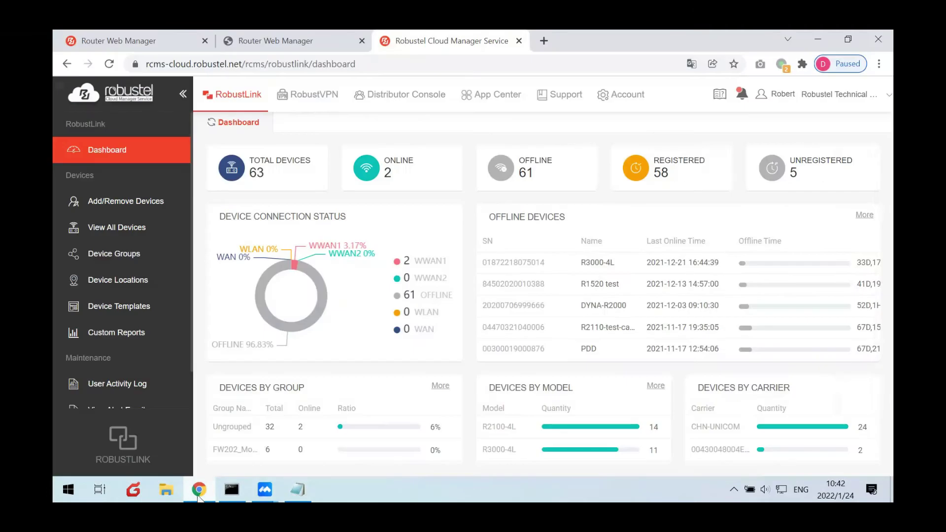
{"action": "left_click", "coordinate": [135, 43]}
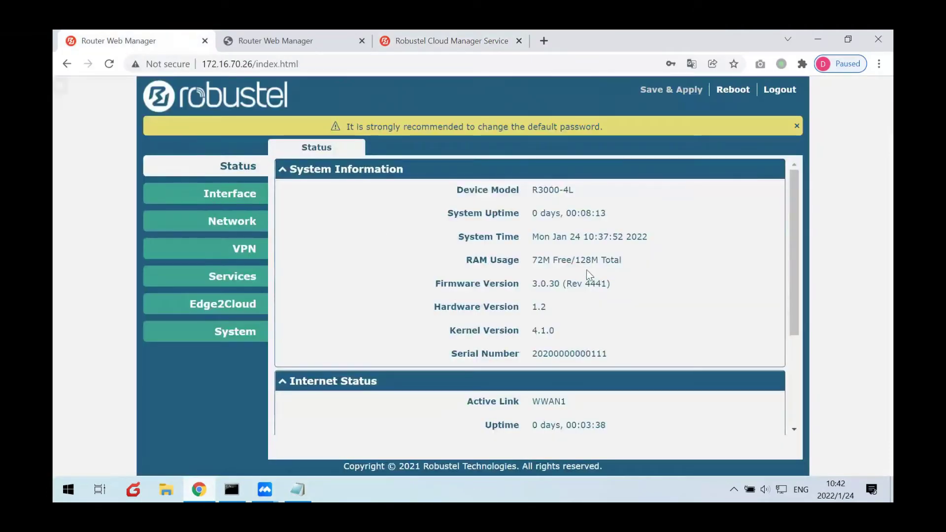
{"action": "left_click_drag", "start_coordinate": [531, 186], "coordinate": [604, 196]}
{"action": "left_click_drag", "start_coordinate": [527, 351], "coordinate": [636, 354]}
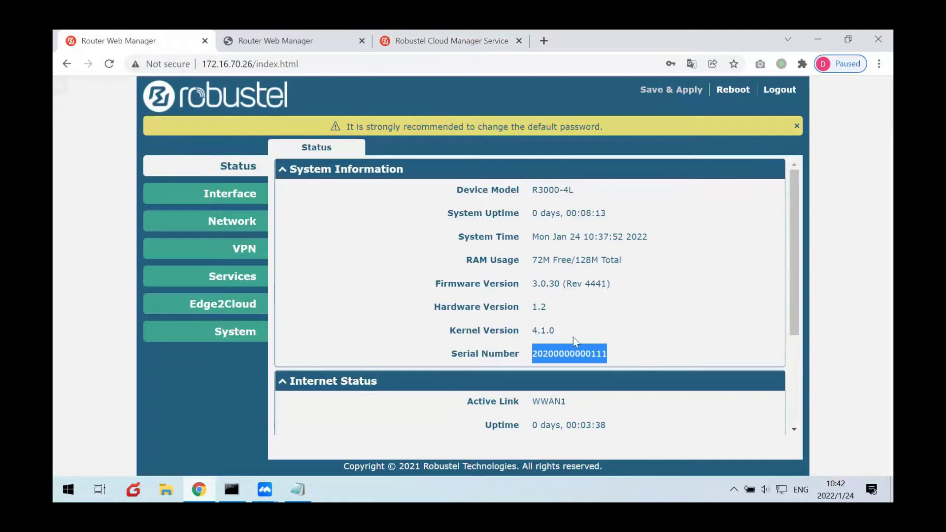
{"action": "left_click", "coordinate": [259, 39]}
{"action": "left_click", "coordinate": [171, 37]}
{"action": "left_click", "coordinate": [237, 37]}
{"action": "left_click_drag", "start_coordinate": [531, 190], "coordinate": [573, 191]}
{"action": "left_click_drag", "start_coordinate": [537, 353], "coordinate": [607, 354]}
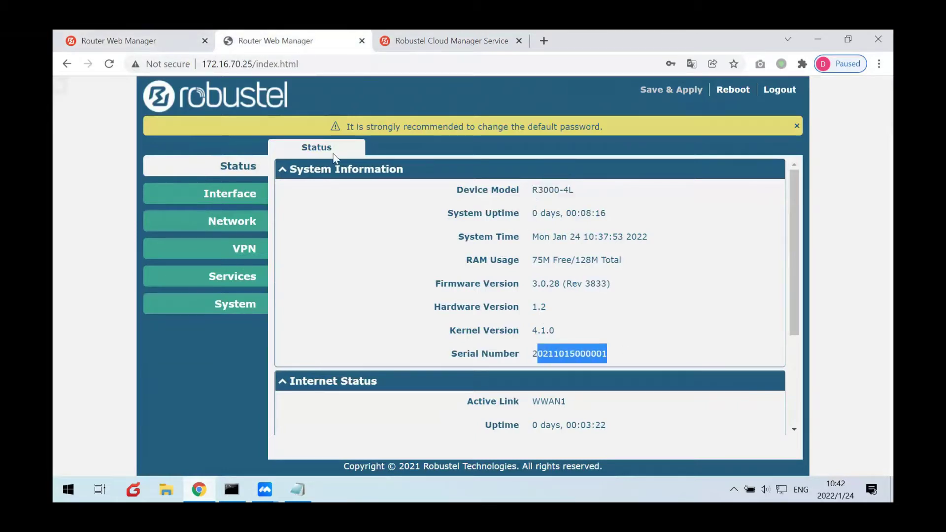
Check the APN in the WWAN1 link settings of the router at 172.16.70.26.
{"action": "left_click", "coordinate": [158, 44]}
{"action": "left_click", "coordinate": [234, 193]}
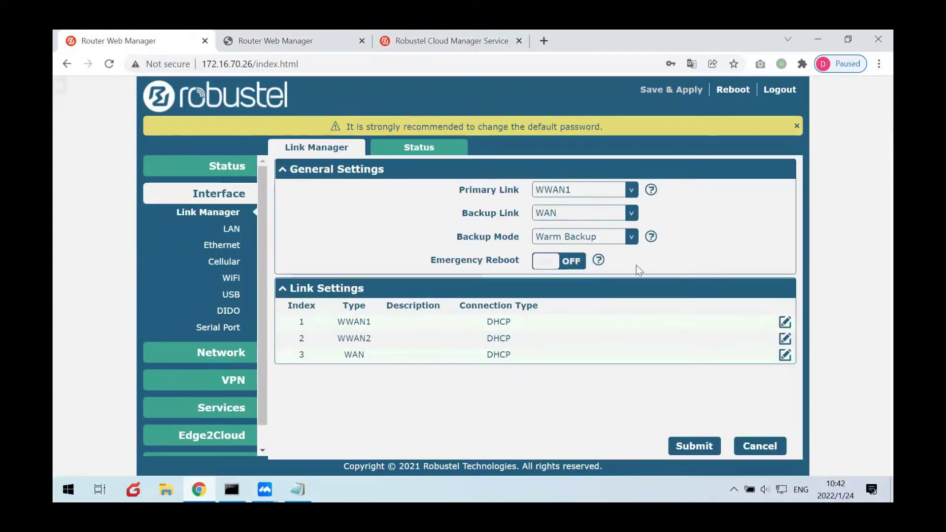
{"action": "left_click", "coordinate": [784, 322]}
{"action": "left_click", "coordinate": [520, 222]}
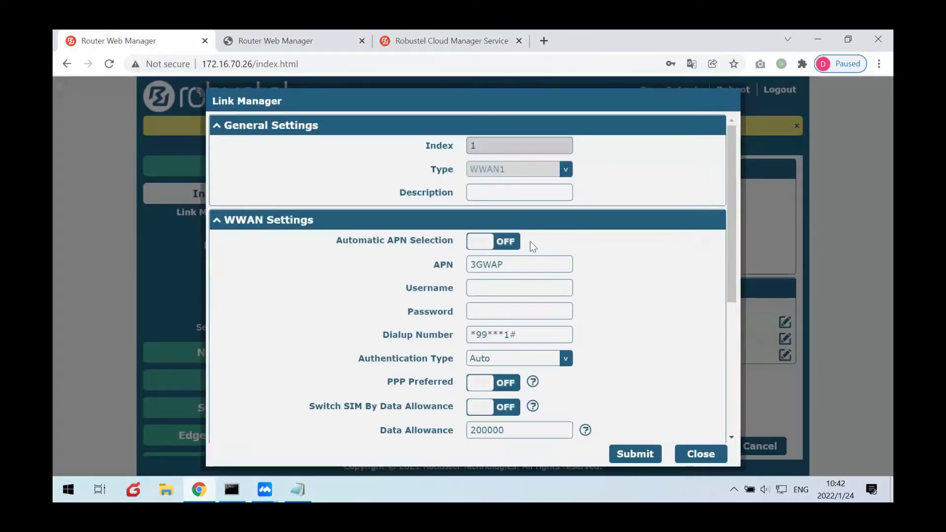
{"action": "left_click_drag", "start_coordinate": [523, 265], "coordinate": [427, 266]}
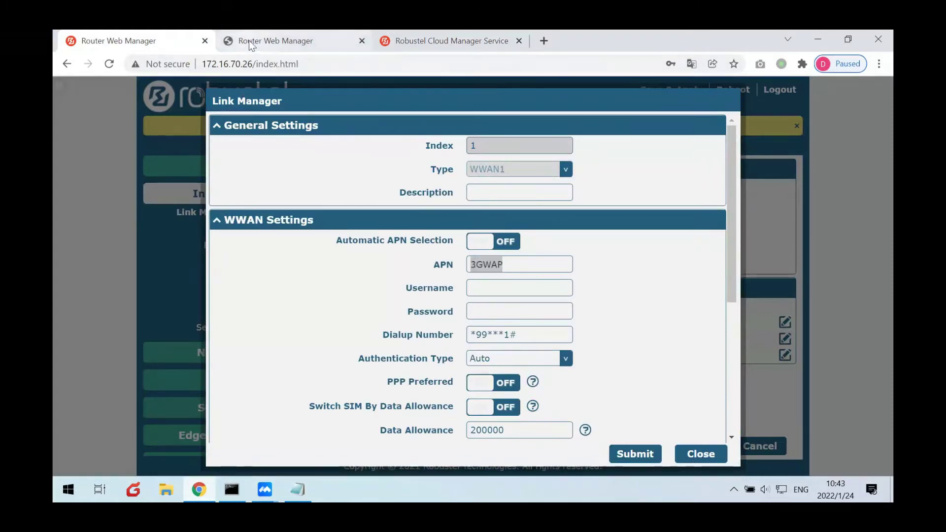
Check the APN in the WWAN1 link settings of the router at 172.16.70.25, leaving the settings unchanged.
{"action": "left_click", "coordinate": [276, 41]}
{"action": "left_click", "coordinate": [248, 196]}
{"action": "left_click", "coordinate": [224, 214]}
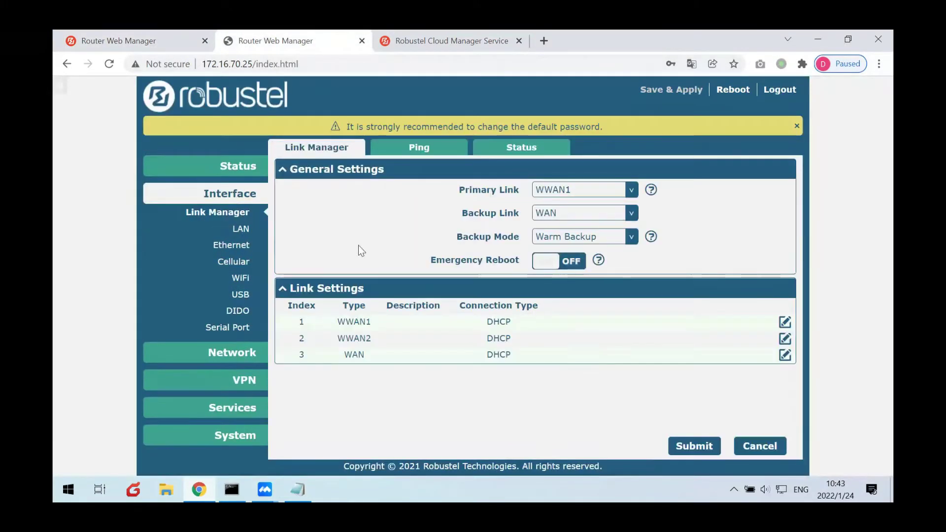
{"action": "left_click", "coordinate": [783, 322]}
{"action": "left_click", "coordinate": [498, 217]}
{"action": "left_click_drag", "start_coordinate": [554, 264], "coordinate": [386, 262]}
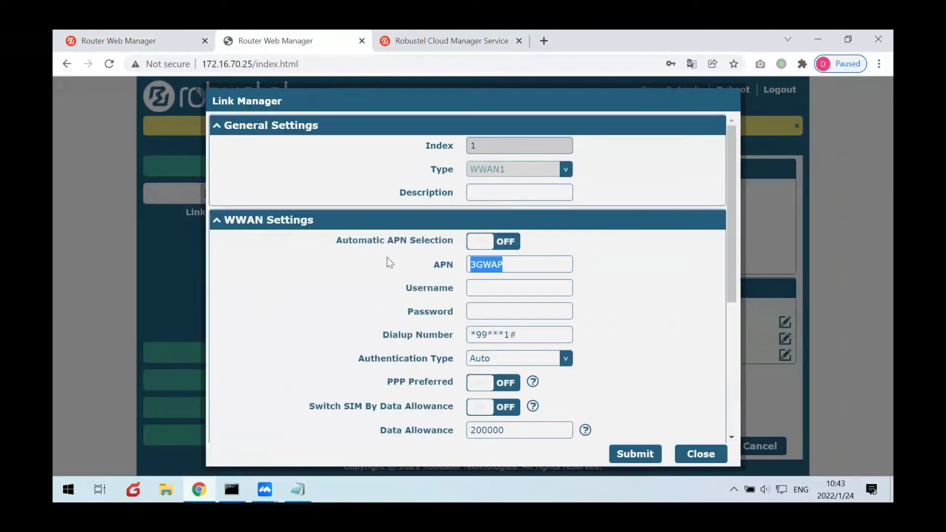
{"action": "left_click", "coordinate": [516, 269]}
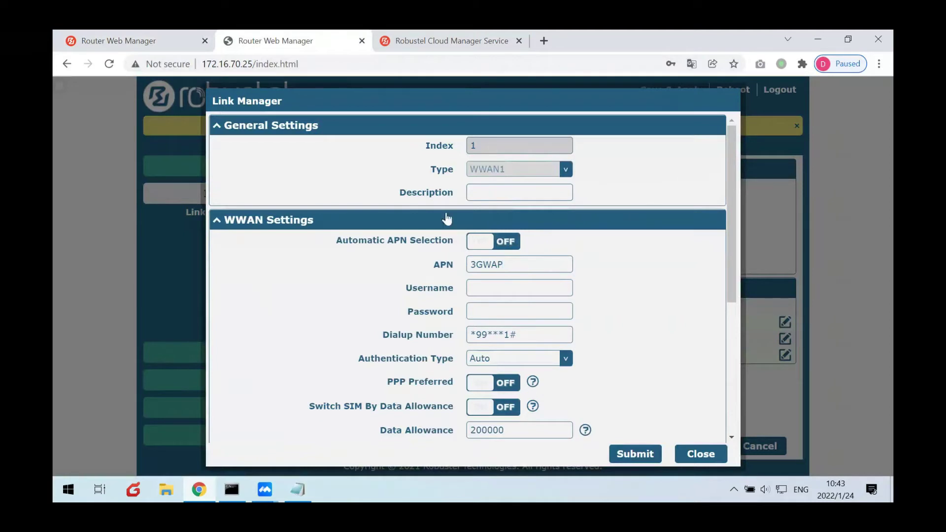
{"action": "left_click", "coordinate": [698, 453]}
Generate the XML configuration file of the router at 172.16.70.25 and save it to the desktop as apn.
{"action": "left_click", "coordinate": [247, 434]}
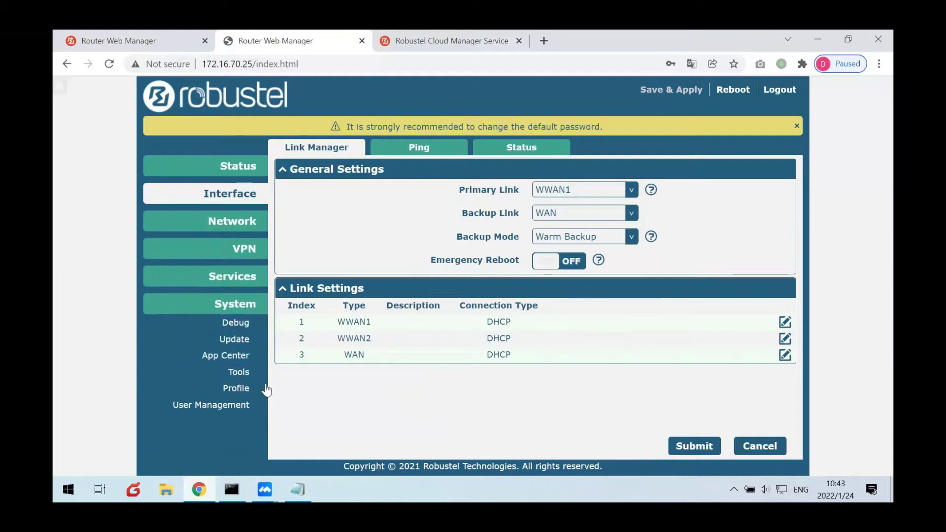
{"action": "left_click", "coordinate": [235, 389]}
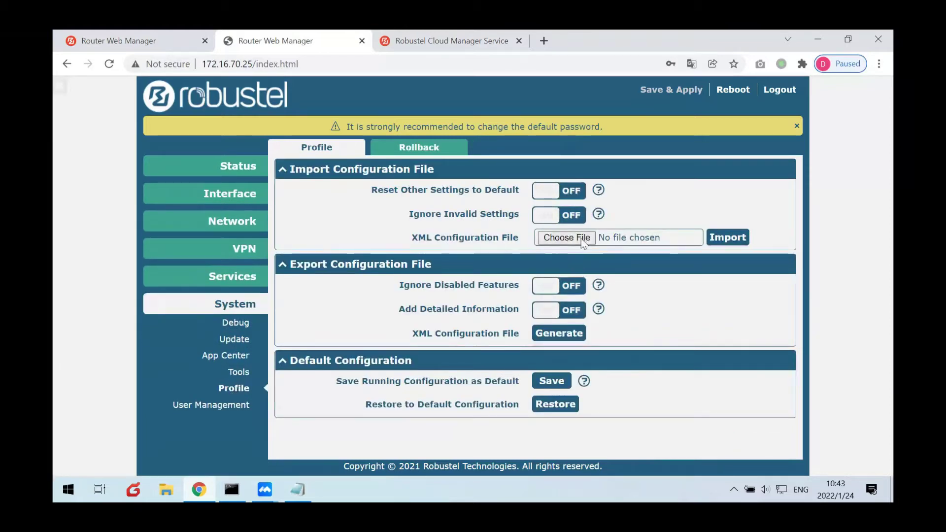
{"action": "left_click", "coordinate": [576, 339]}
{"action": "left_click", "coordinate": [557, 362]}
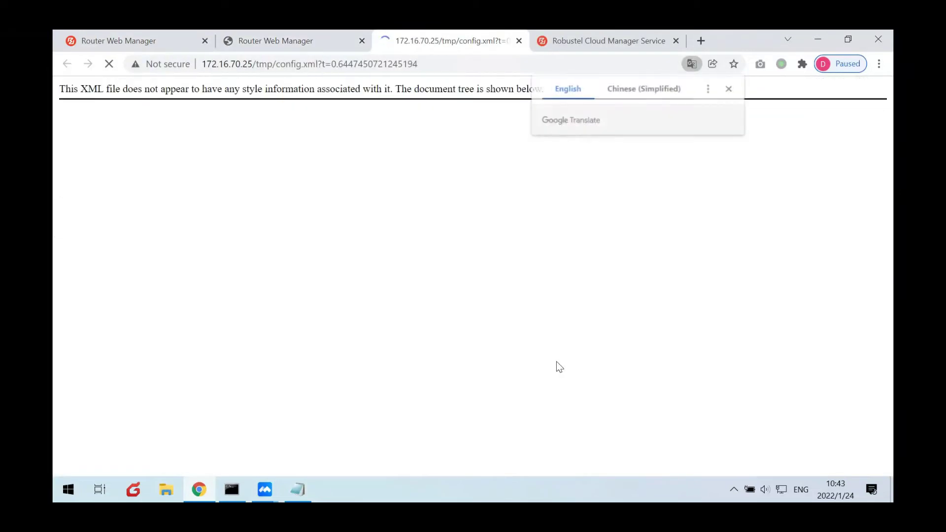
{"action": "right_click", "coordinate": [416, 309]}
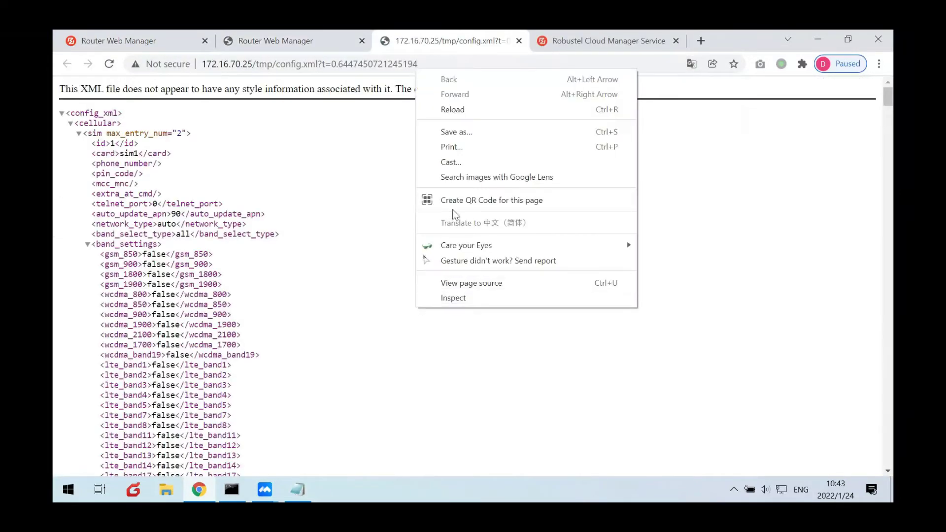
{"action": "left_click", "coordinate": [453, 133]}
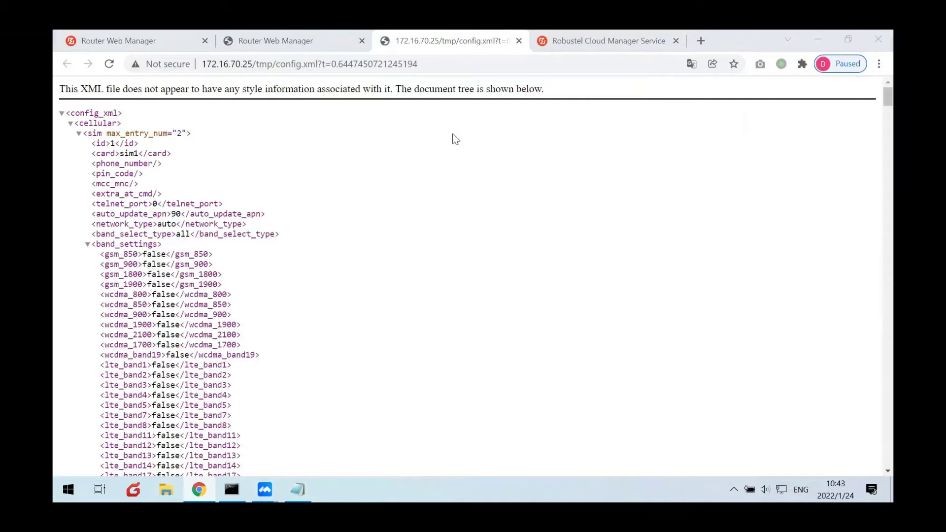
{"action": "type", "text": "apn"}
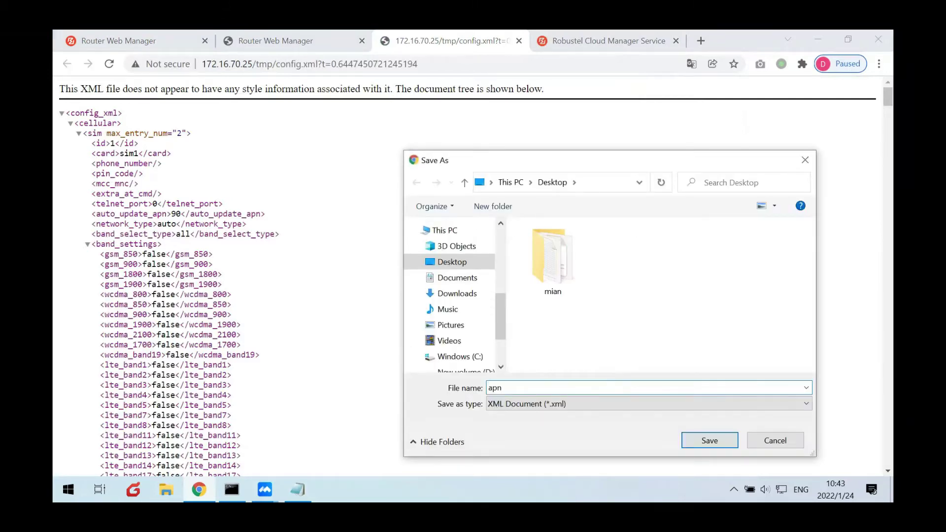
{"action": "key", "text": "Return"}
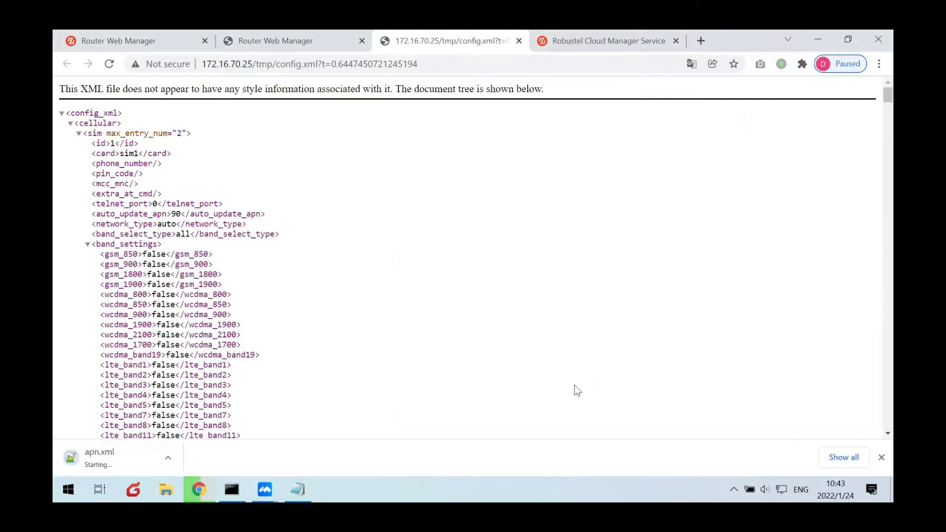
Open apn.xml from the desktop in Notepad++.
{"action": "left_click", "coordinate": [891, 490]}
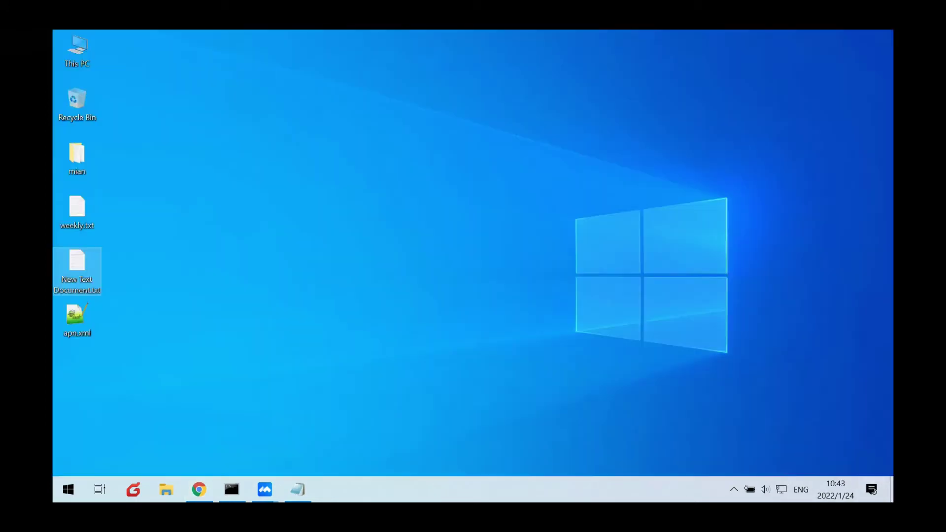
{"action": "left_click", "coordinate": [81, 320]}
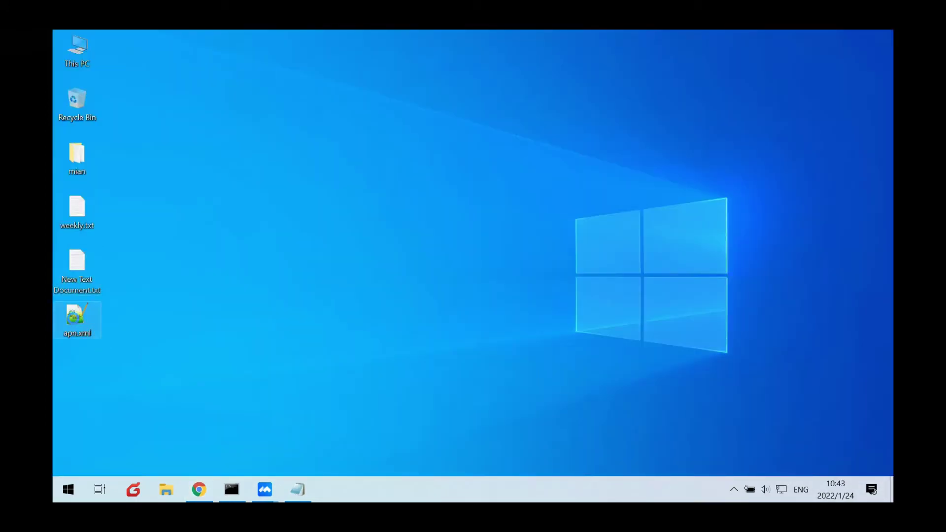
{"action": "right_click", "coordinate": [73, 318]}
{"action": "left_click", "coordinate": [127, 177]}
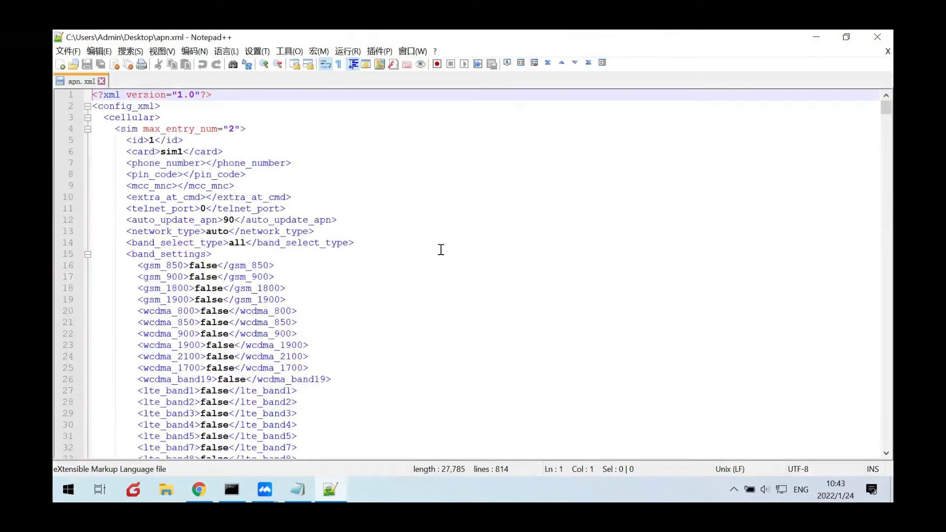
Find link_manager in apn.xml and delete everything between the opening config_xml tag and the link_manager section.
{"action": "key", "text": "ctrl+f"}
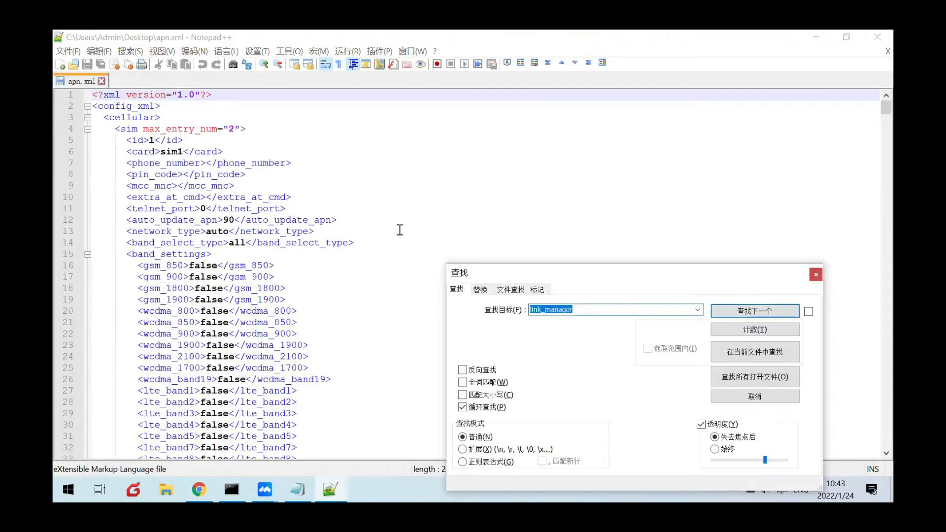
{"action": "key", "text": "Return"}
{"action": "key", "text": "Escape"}
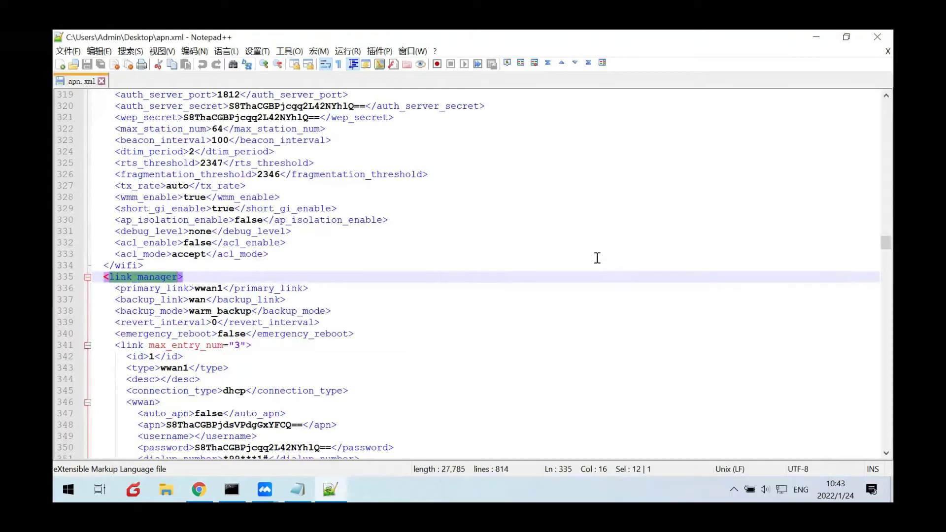
{"action": "left_click", "coordinate": [151, 258]}
{"action": "left_click", "coordinate": [154, 265]}
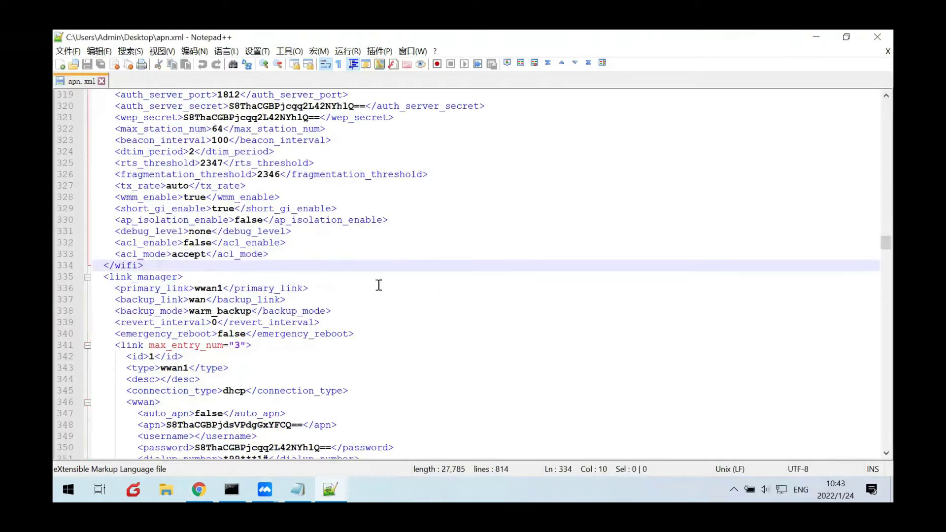
{"action": "left_click_drag", "start_coordinate": [885, 242], "coordinate": [886, 112]}
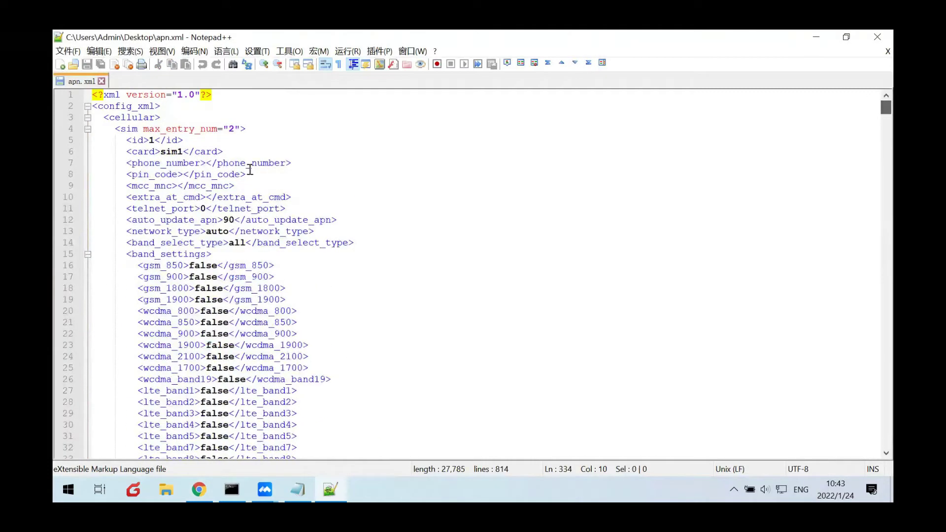
{"action": "left_click", "coordinate": [96, 117], "text": "shift"}
{"action": "key", "text": "Delete"}
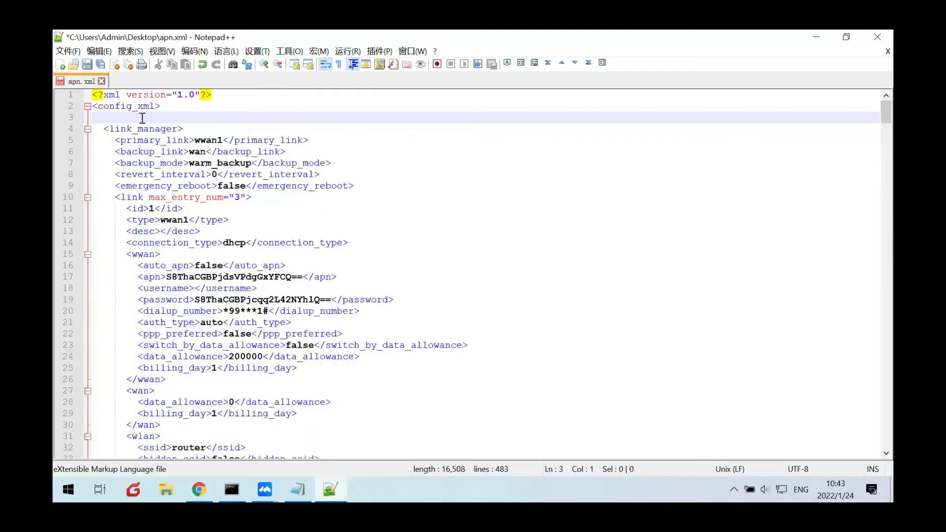
{"action": "key", "text": "BackSpace"}
Delete every section from lm_ping through wireguard, keeping only link_manager inside config_xml, and save apn.xml.
{"action": "left_click", "coordinate": [87, 118]}
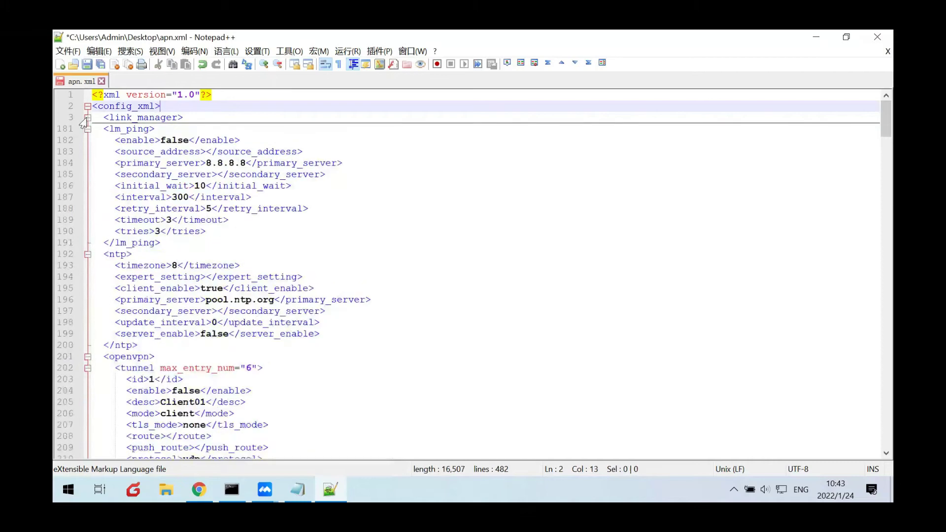
{"action": "left_click", "coordinate": [95, 127]}
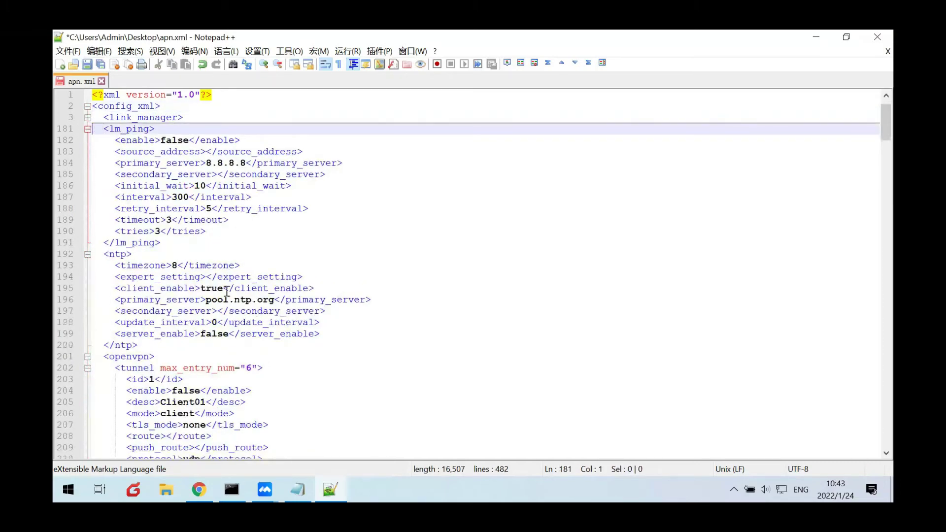
{"action": "scroll", "coordinate": [216, 322], "scroll_direction": "down", "scroll_amount": 20}
{"action": "scroll", "coordinate": [216, 322], "scroll_direction": "down", "scroll_amount": 20}
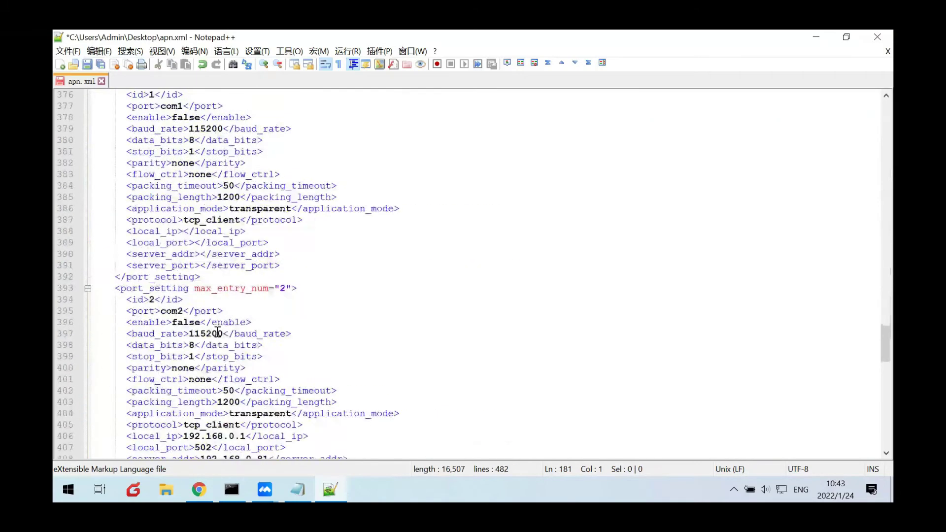
{"action": "left_click", "coordinate": [192, 426], "text": "shift"}
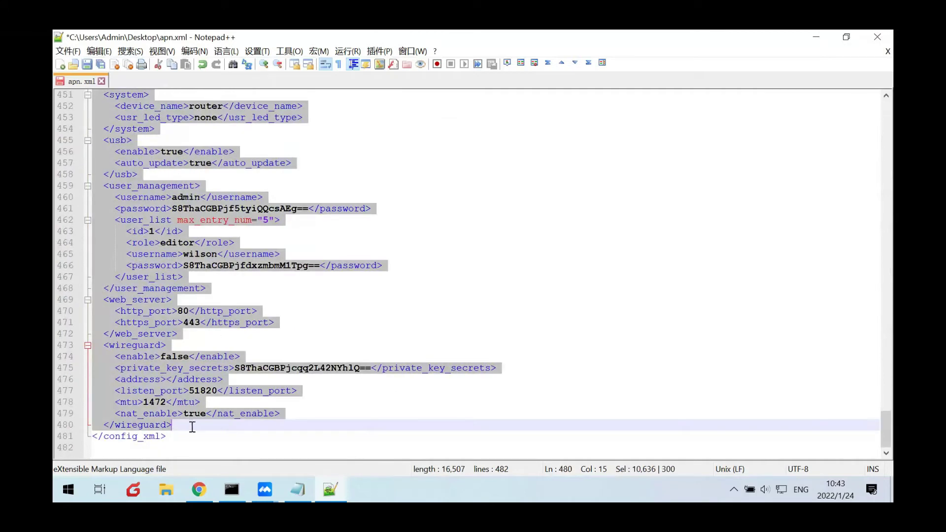
{"action": "key", "text": "Delete"}
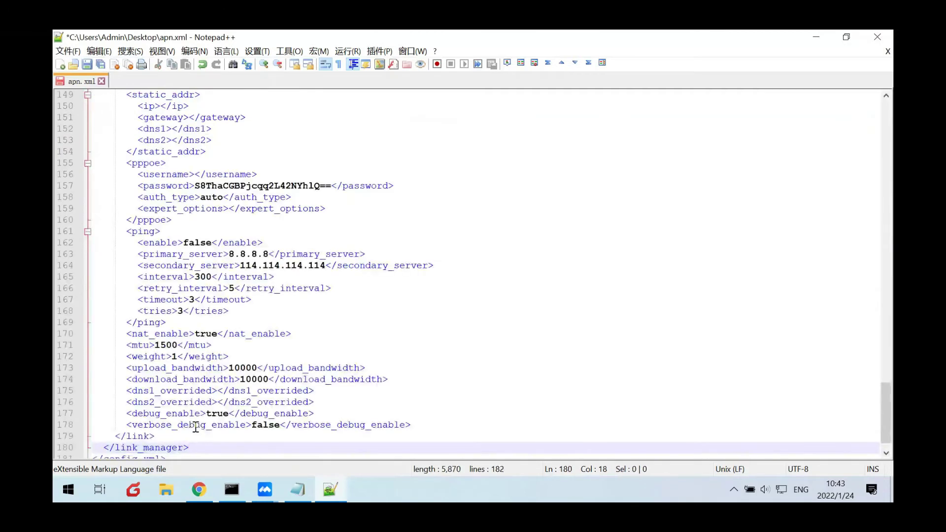
{"action": "scroll", "coordinate": [199, 418], "scroll_direction": "up", "scroll_amount": 20}
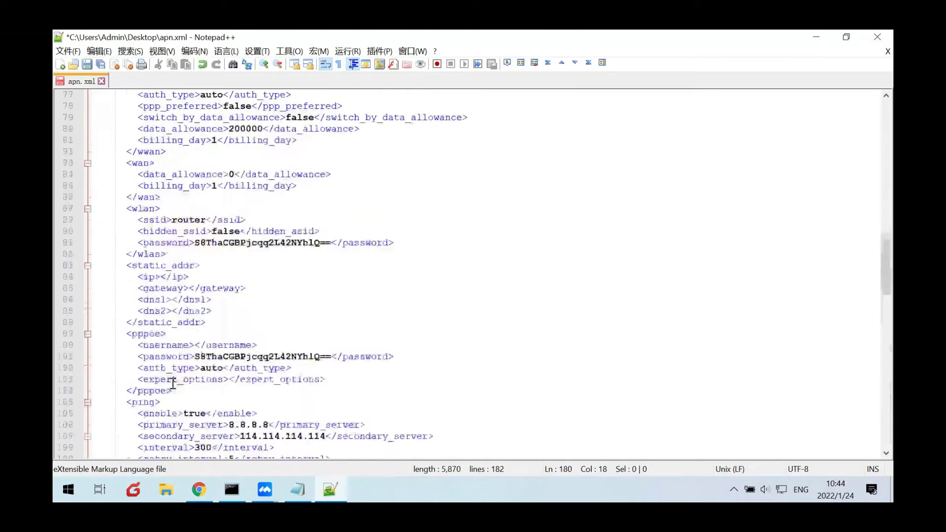
{"action": "left_click", "coordinate": [88, 65]}
Replace the encrypted apn value in the wwan1 link of apn.xml with 3gnet.
{"action": "scroll", "coordinate": [340, 233], "scroll_direction": "up", "scroll_amount": 20}
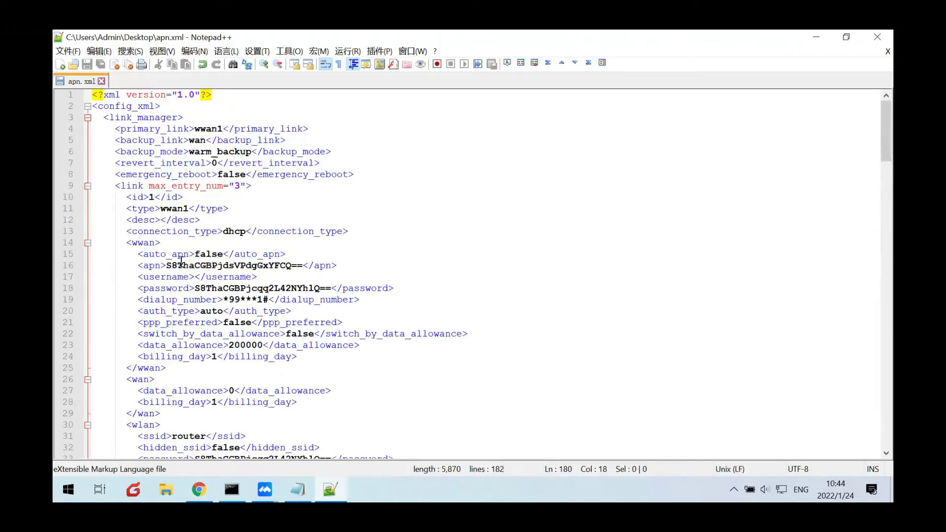
{"action": "left_click_drag", "start_coordinate": [194, 253], "coordinate": [227, 254]}
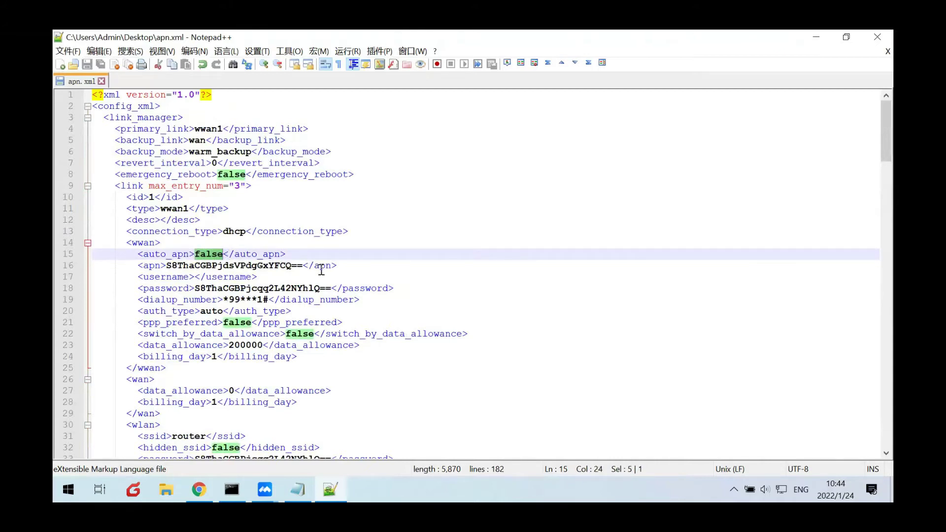
{"action": "left_click", "coordinate": [292, 268]}
{"action": "left_click", "coordinate": [303, 265]}
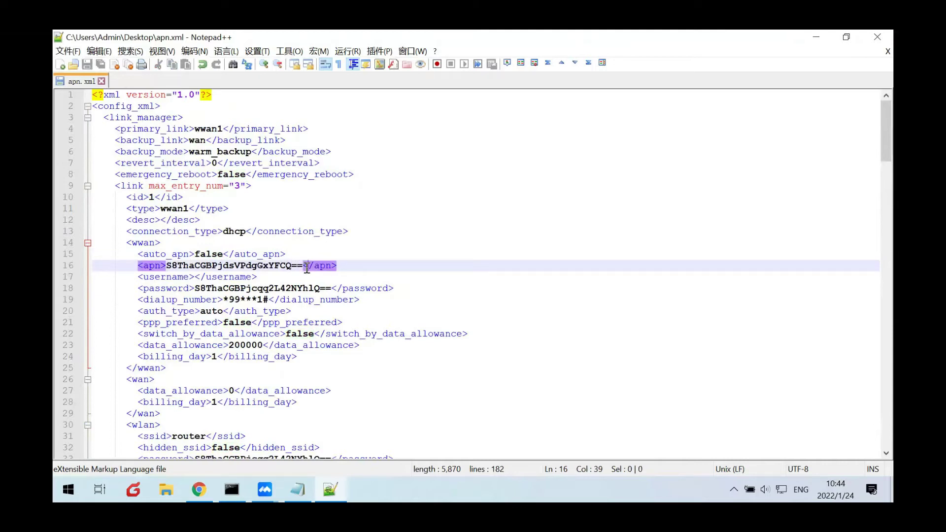
{"action": "left_click", "coordinate": [168, 266], "text": "shift"}
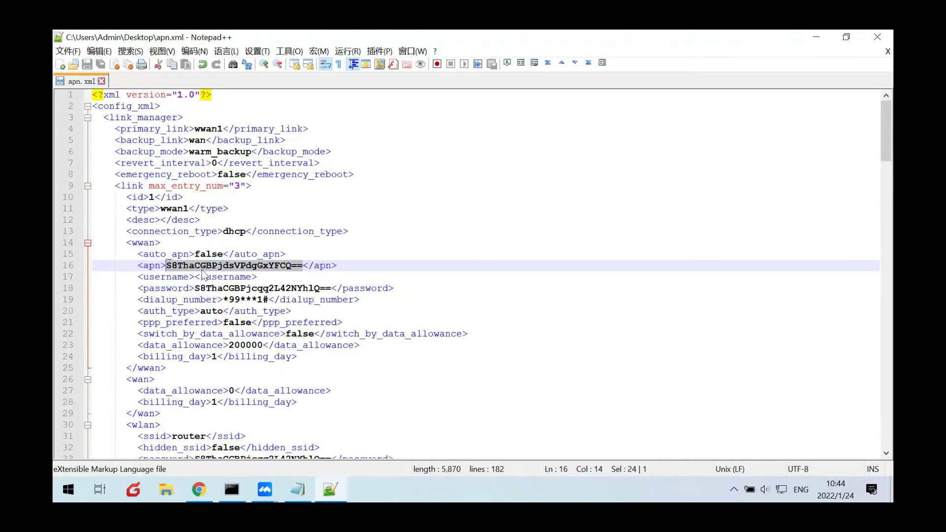
{"action": "type", "text": "3gnet"}
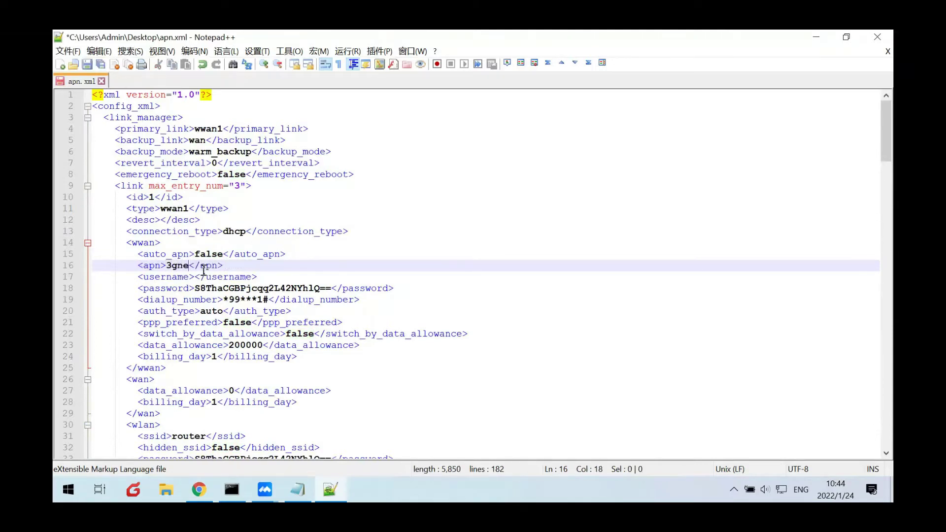
Compare the new apn value with the APN change note in Notepad, and save apn.xml.
{"action": "left_click", "coordinate": [298, 490]}
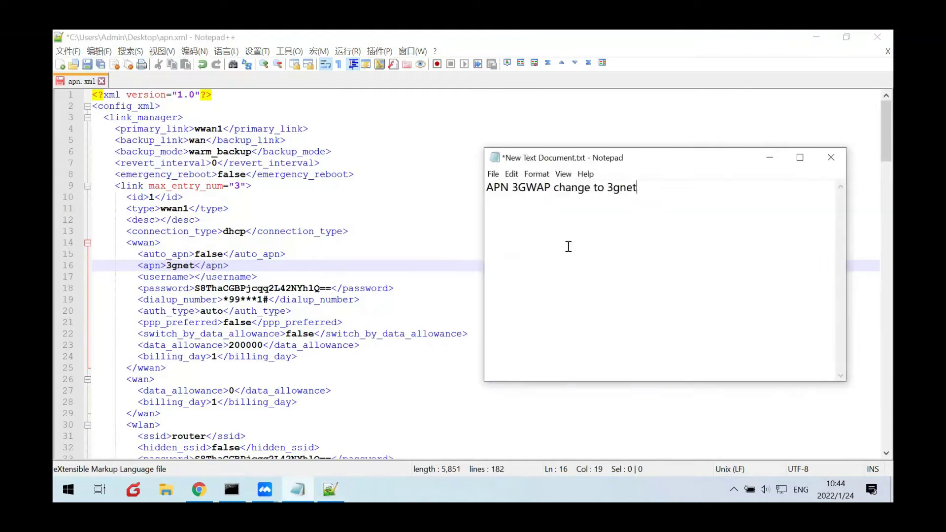
{"action": "double_click", "coordinate": [610, 189]}
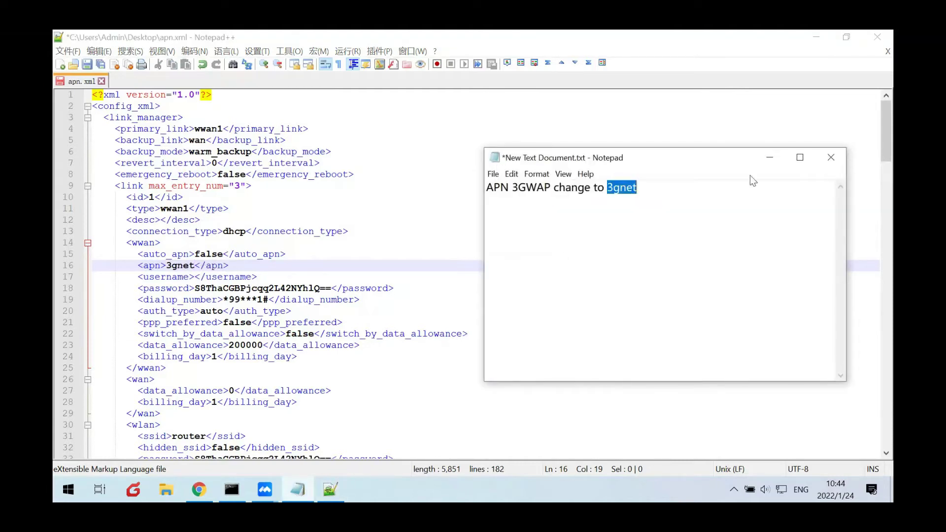
{"action": "left_click", "coordinate": [769, 157]}
{"action": "left_click", "coordinate": [234, 264]}
{"action": "left_click_drag", "start_coordinate": [161, 209], "coordinate": [190, 208]}
{"action": "left_click_drag", "start_coordinate": [167, 266], "coordinate": [195, 266]}
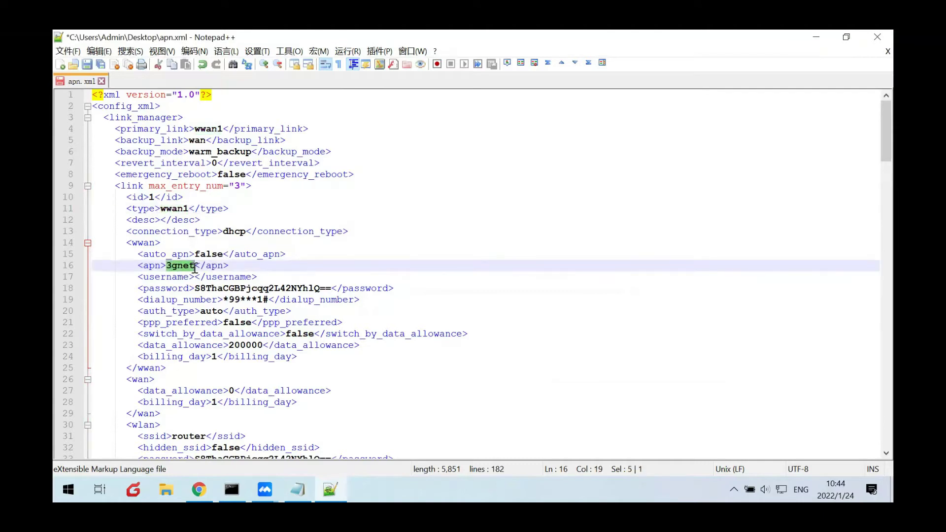
{"action": "left_click", "coordinate": [86, 64]}
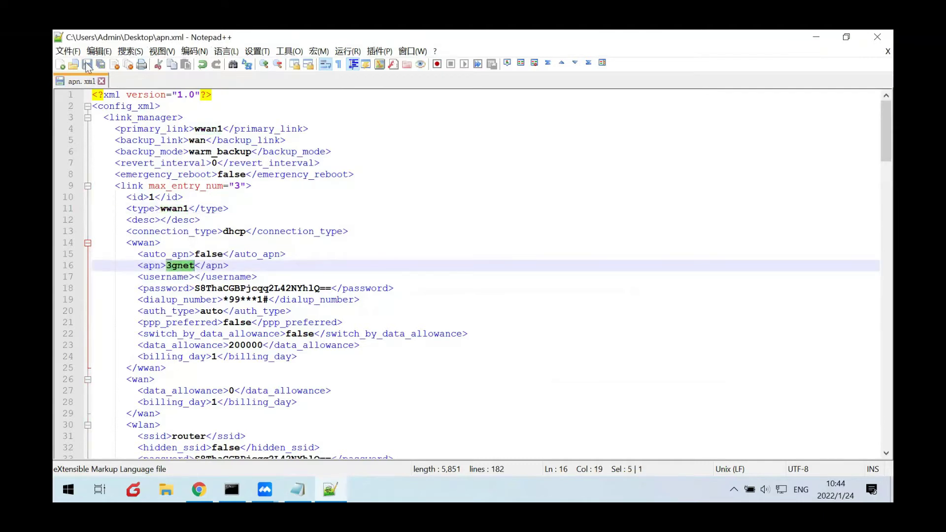
Compare the general link settings in apn.xml with Link Manager on the router at 172.16.70.26.
{"action": "left_click_drag", "start_coordinate": [116, 129], "coordinate": [367, 175]}
{"action": "left_click", "coordinate": [199, 489]}
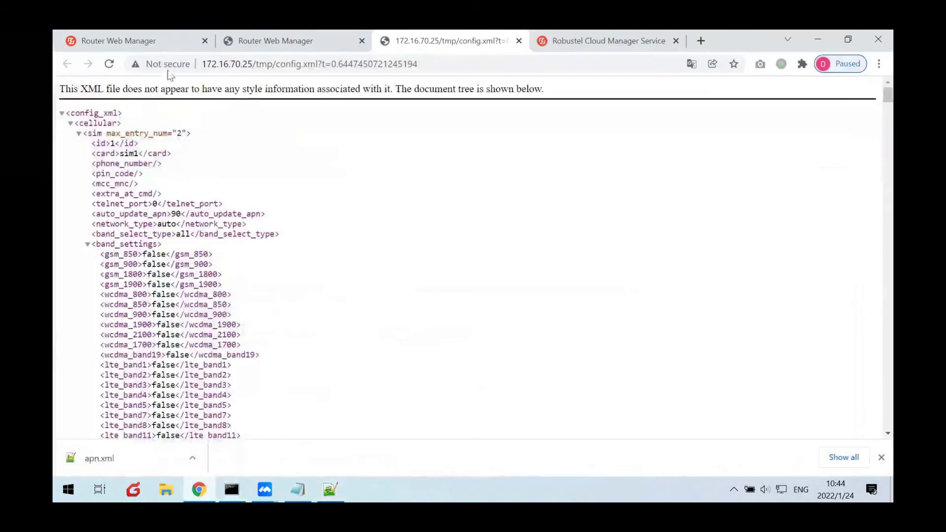
{"action": "left_click", "coordinate": [157, 49]}
{"action": "left_click", "coordinate": [881, 457]}
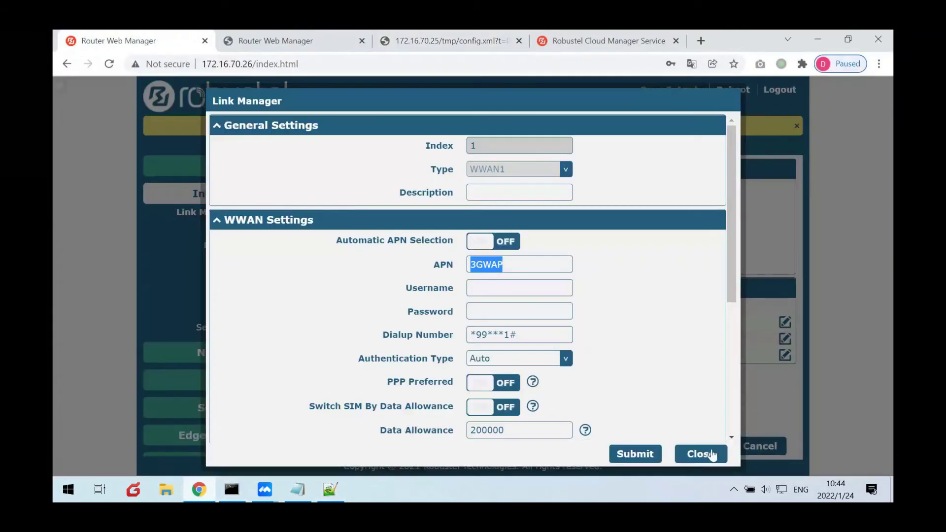
{"action": "left_click", "coordinate": [712, 453]}
{"action": "left_click_drag", "start_coordinate": [477, 190], "coordinate": [671, 249]}
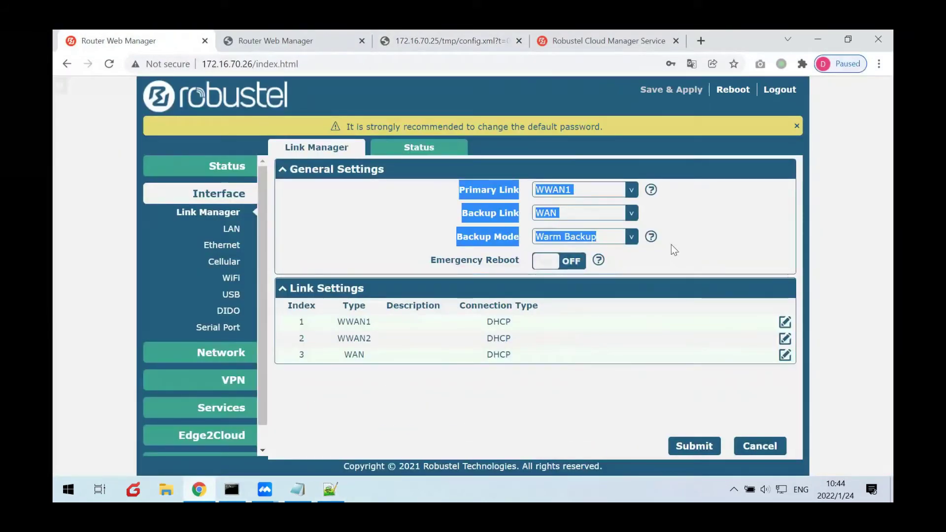
Check the general Link Manager settings of the router at 172.16.70.25 and compare them with apn.xml.
{"action": "left_click", "coordinate": [288, 42]}
{"action": "left_click", "coordinate": [238, 197]}
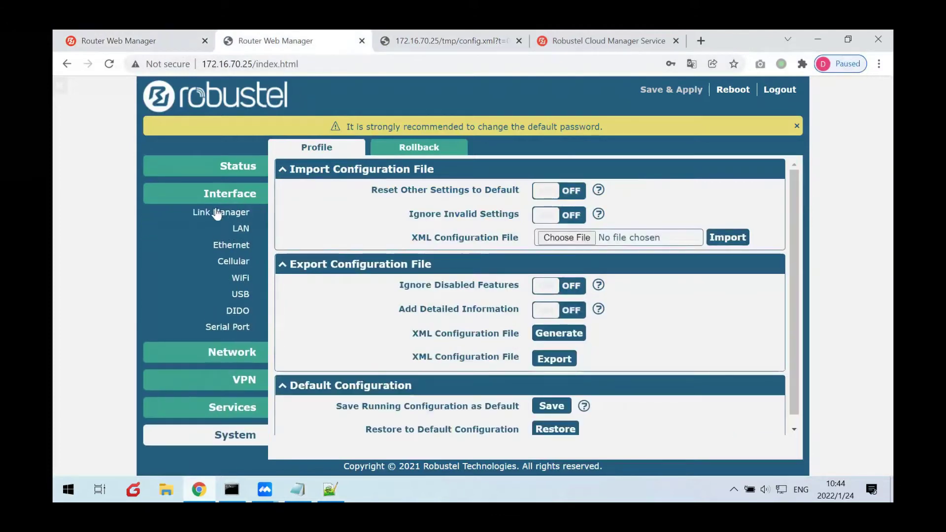
{"action": "left_click_drag", "start_coordinate": [445, 191], "coordinate": [671, 246]}
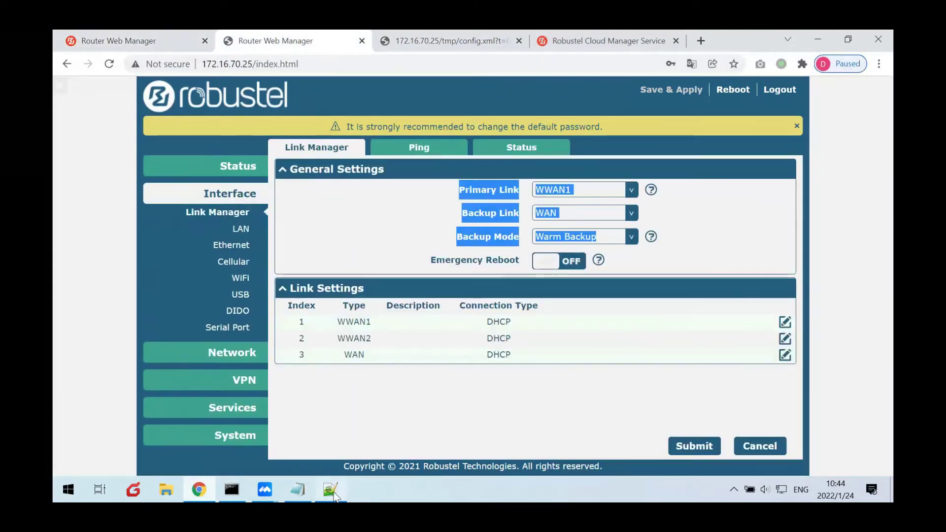
{"action": "key", "text": "alt+Tab"}
{"action": "left_click", "coordinate": [277, 206]}
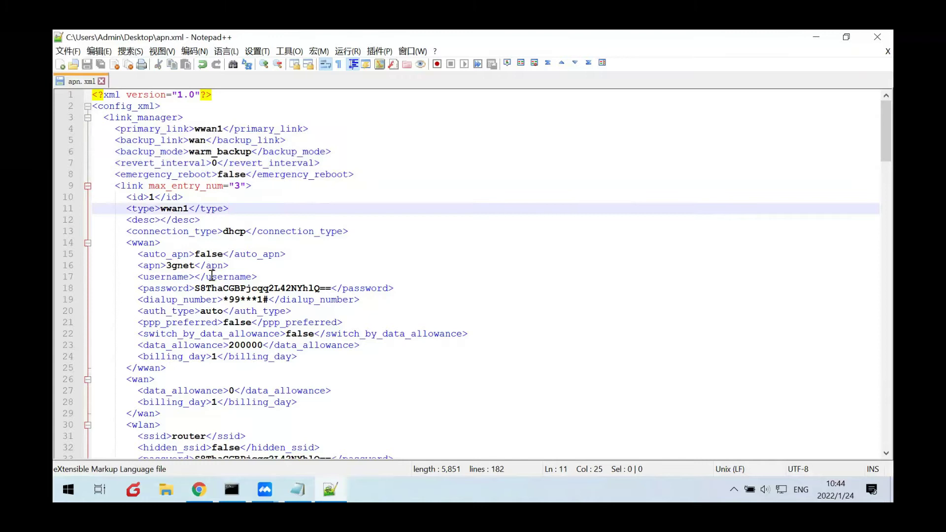
{"action": "left_click", "coordinate": [174, 267]}
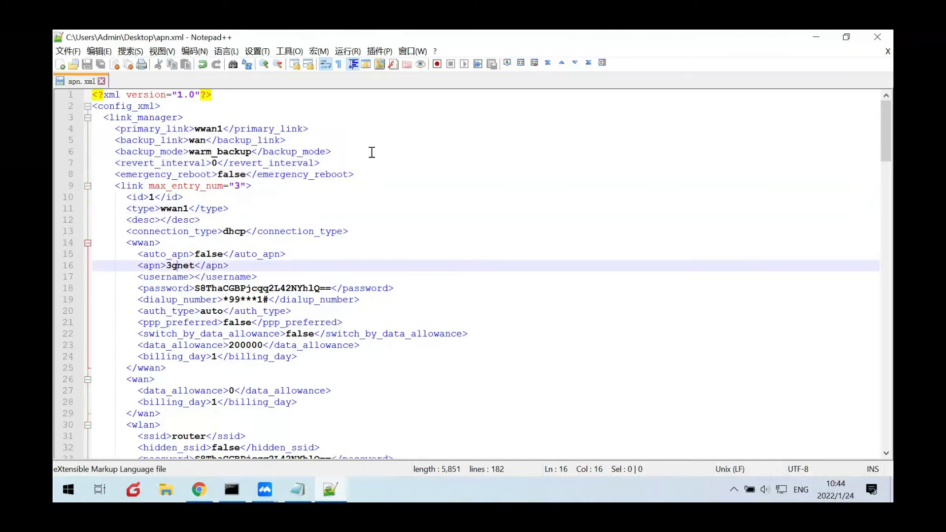
{"action": "left_click", "coordinate": [815, 37]}
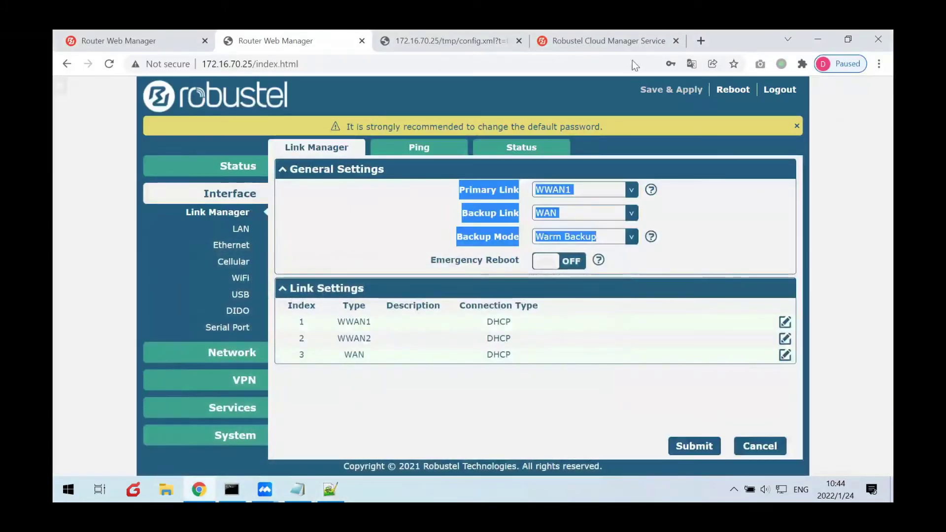
Start a device template named change apn for the R3000 Series in Robustel Cloud Manager Service.
{"action": "left_click", "coordinate": [599, 43]}
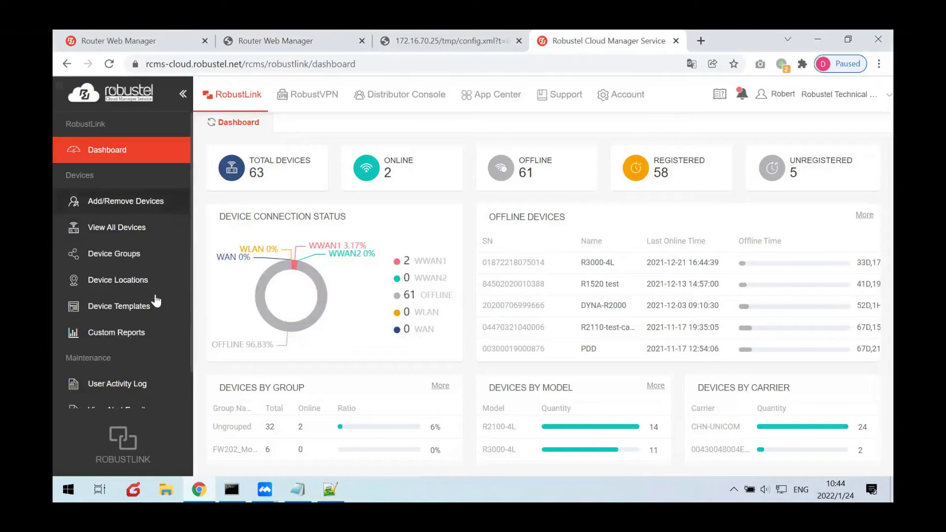
{"action": "left_click", "coordinate": [117, 307]}
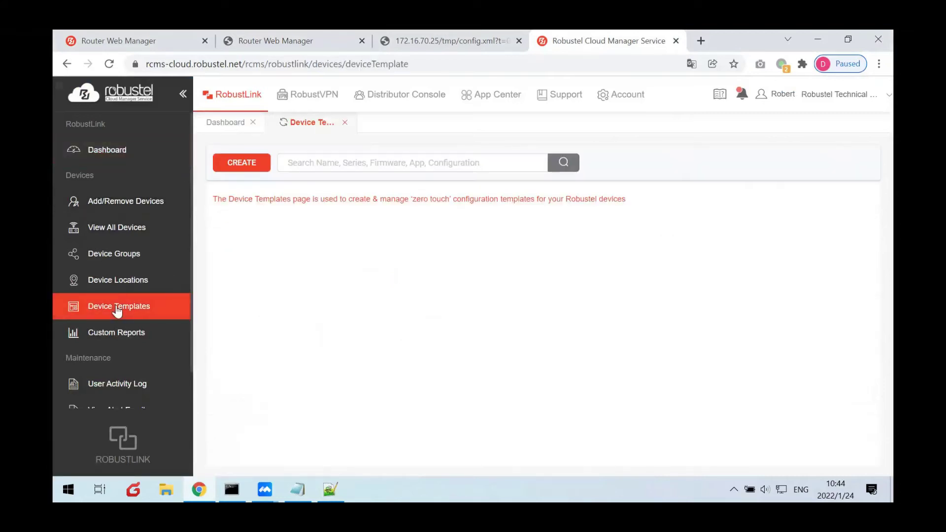
{"action": "left_click", "coordinate": [255, 166]}
{"action": "left_click", "coordinate": [422, 190]}
{"action": "type", "text": "change"}
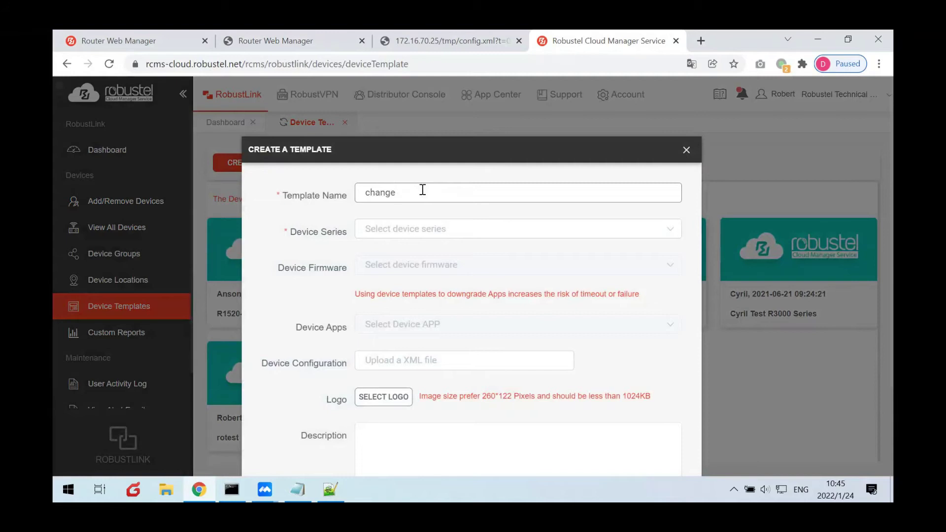
{"action": "left_click", "coordinate": [416, 228]}
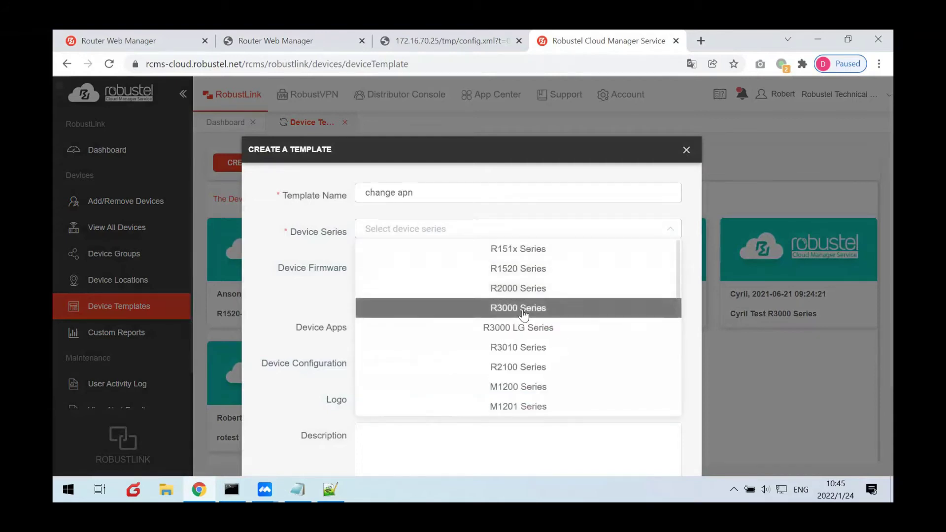
{"action": "left_click", "coordinate": [522, 310]}
Add apn.xml as the template's device configuration and save the template.
{"action": "scroll", "coordinate": [508, 304], "scroll_direction": "down", "scroll_amount": 1}
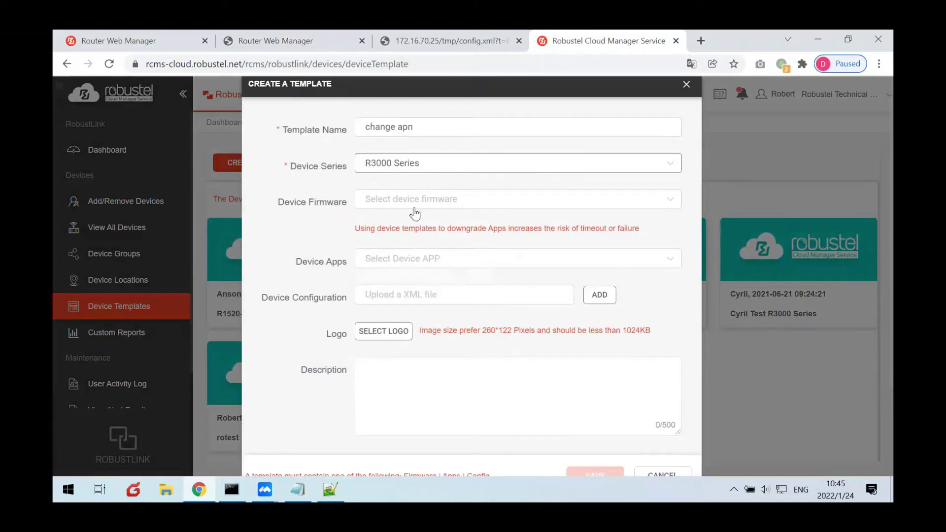
{"action": "scroll", "coordinate": [597, 302], "scroll_direction": "down", "scroll_amount": 1}
{"action": "left_click", "coordinate": [601, 249]}
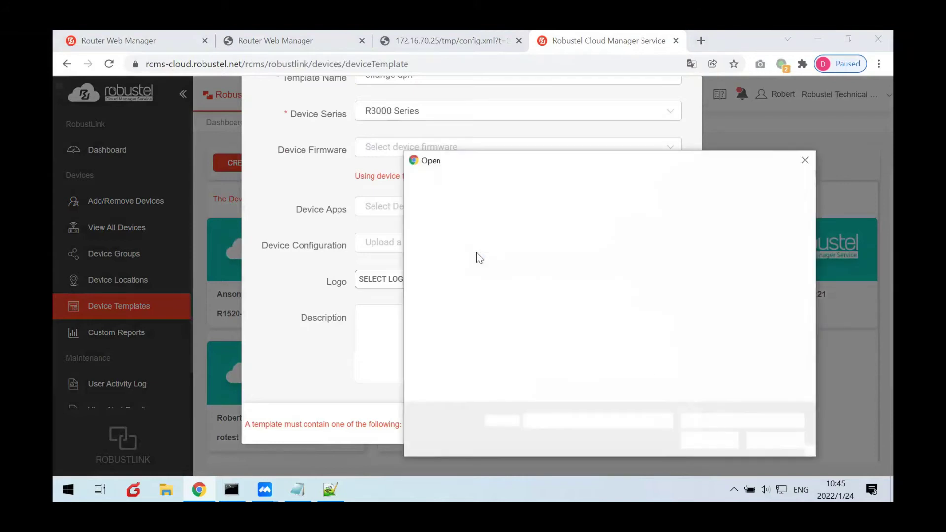
{"action": "double_click", "coordinate": [628, 261]}
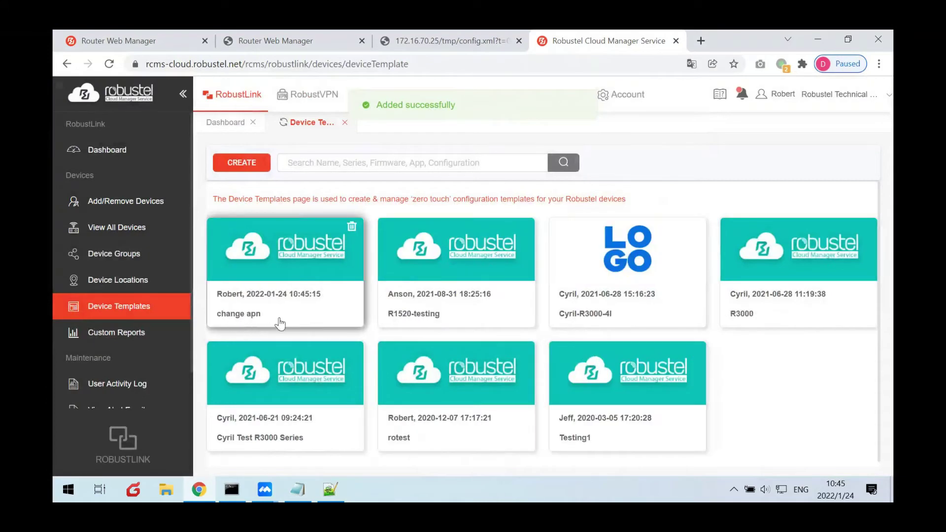
Start a new device group, enter the user's first name as its group name, and set the device OS to ROS.
{"action": "left_click", "coordinate": [113, 255]}
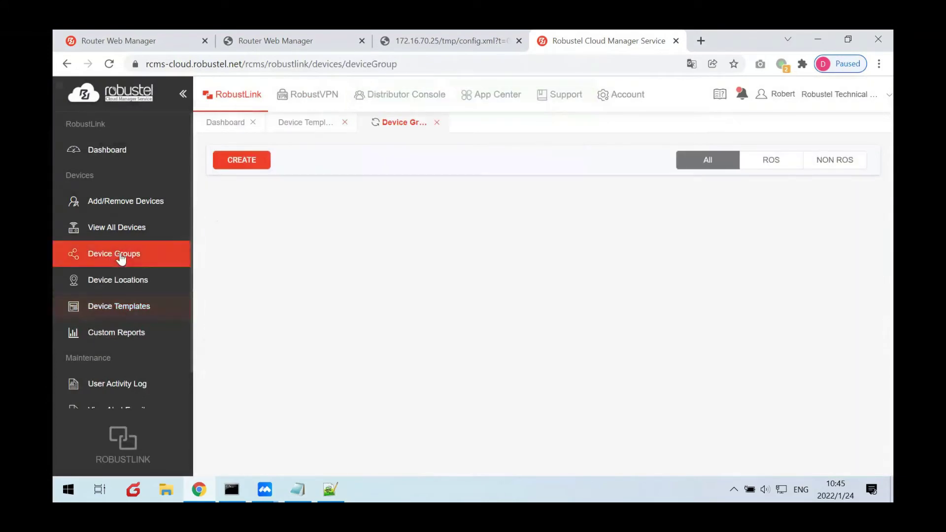
{"action": "left_click", "coordinate": [245, 164]}
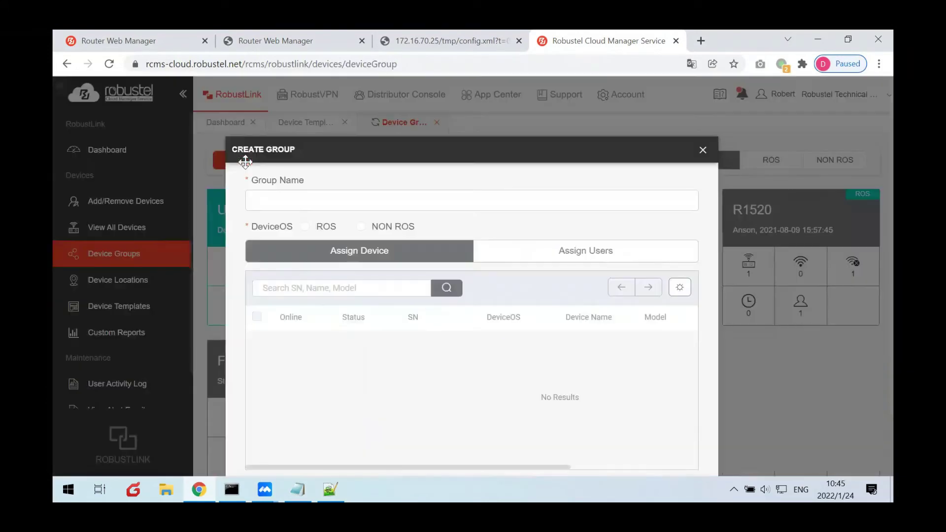
{"action": "left_click", "coordinate": [295, 200]}
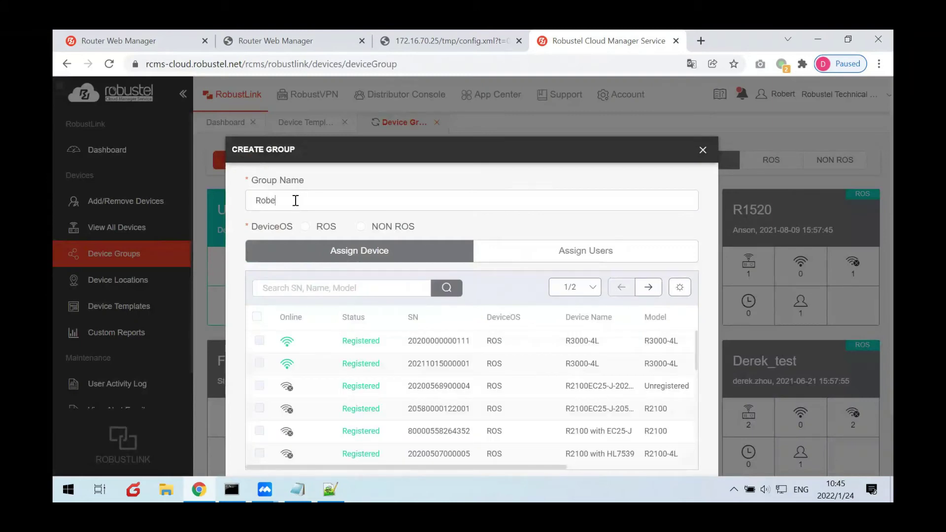
{"action": "left_click", "coordinate": [304, 227]}
Assign the two online R3000-4L routers to the new group and save it.
{"action": "left_click", "coordinate": [259, 340]}
{"action": "left_click", "coordinate": [259, 363]}
{"action": "scroll", "coordinate": [660, 394], "scroll_direction": "down", "scroll_amount": 5}
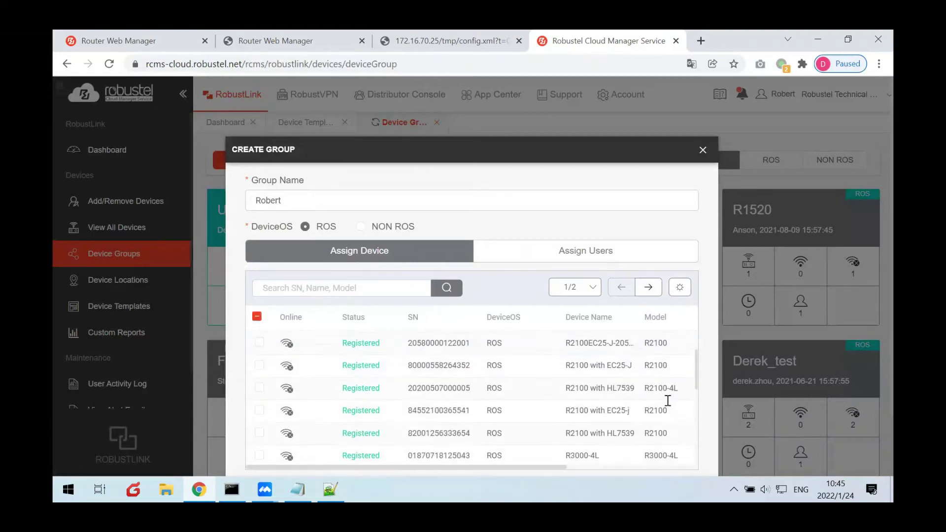
{"action": "scroll", "coordinate": [743, 415], "scroll_direction": "down", "scroll_amount": 2}
{"action": "left_click", "coordinate": [613, 423]}
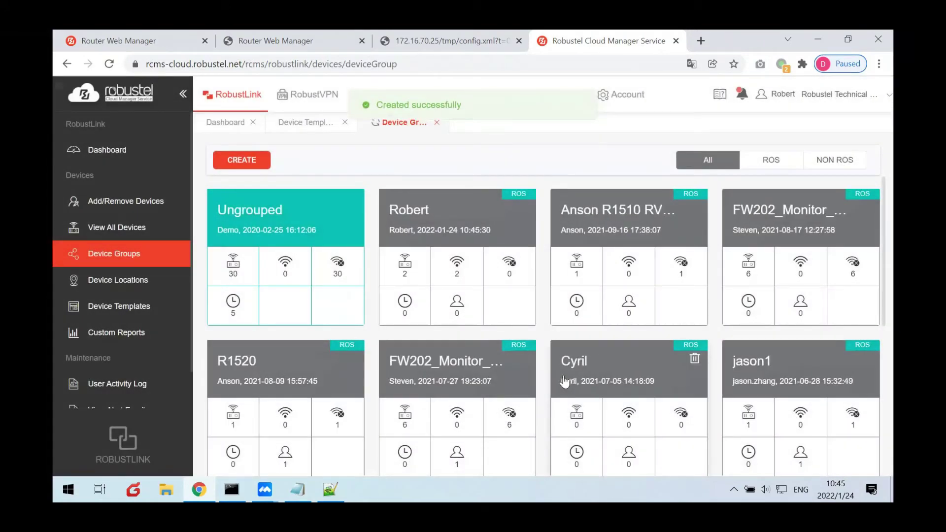
Open the new group's device templates and select the change apn template for the R3000 Series.
{"action": "left_click", "coordinate": [405, 269]}
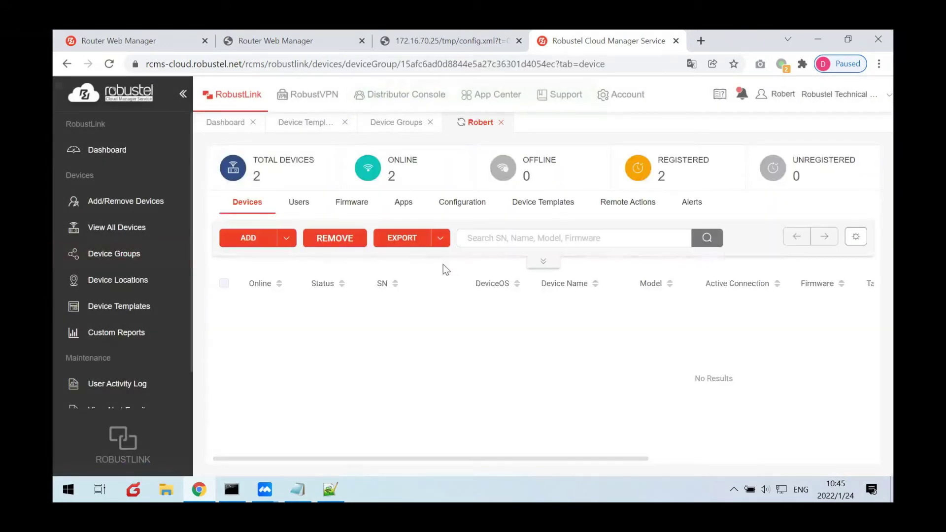
{"action": "left_click", "coordinate": [543, 206]}
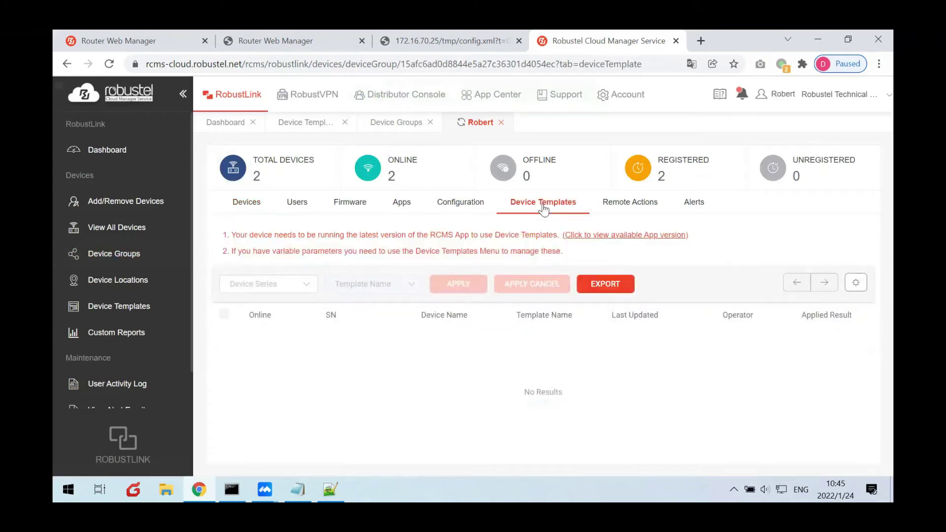
{"action": "left_click", "coordinate": [291, 283]}
{"action": "left_click", "coordinate": [276, 160]}
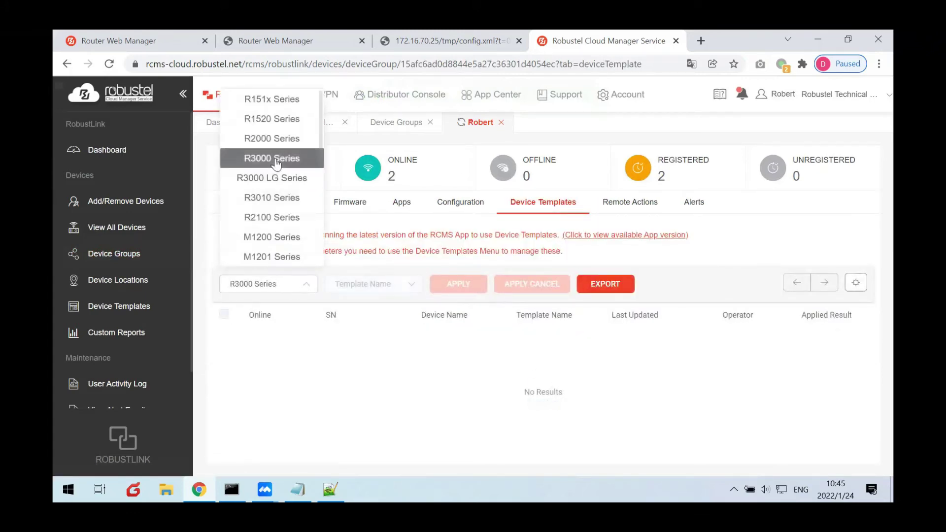
{"action": "left_click", "coordinate": [379, 284]}
{"action": "left_click", "coordinate": [379, 305]}
Apply the change apn template to both R3000-4L routers in the group and save the assignment.
{"action": "left_click", "coordinate": [453, 282]}
{"action": "left_click_drag", "start_coordinate": [475, 242], "coordinate": [533, 243]}
{"action": "left_click_drag", "start_coordinate": [483, 265], "coordinate": [527, 267]}
{"action": "left_click", "coordinate": [298, 219]}
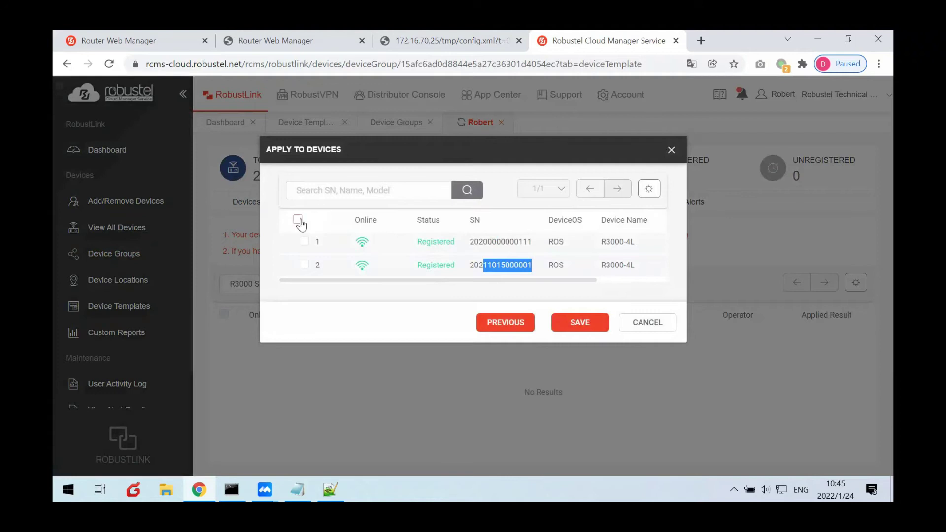
{"action": "left_click", "coordinate": [570, 323]}
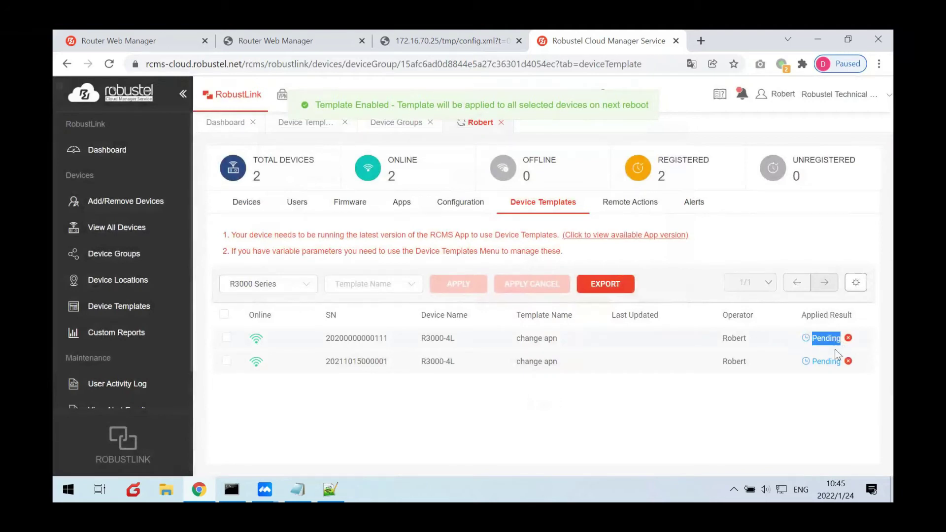
Remotely reboot both R3000-4L routers in the group through its remote actions.
{"action": "left_click", "coordinate": [626, 212]}
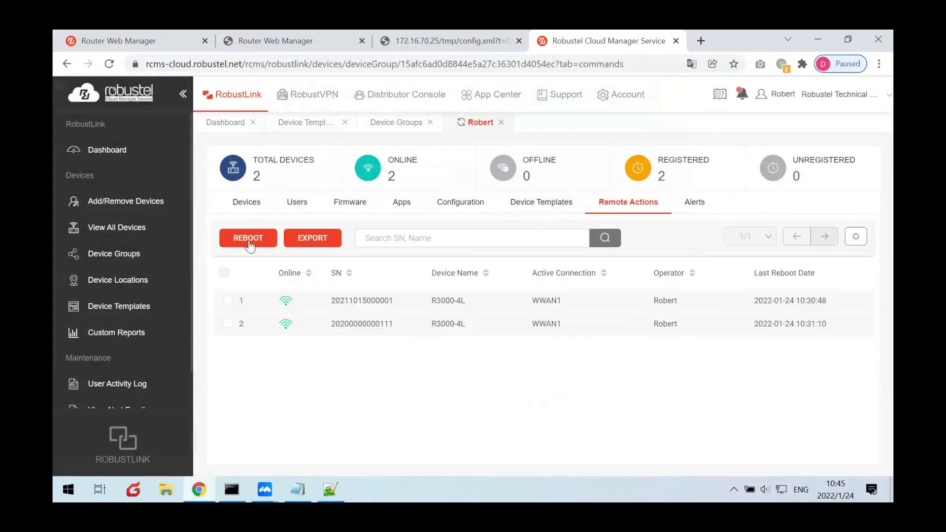
{"action": "left_click", "coordinate": [225, 273]}
{"action": "left_click", "coordinate": [247, 239]}
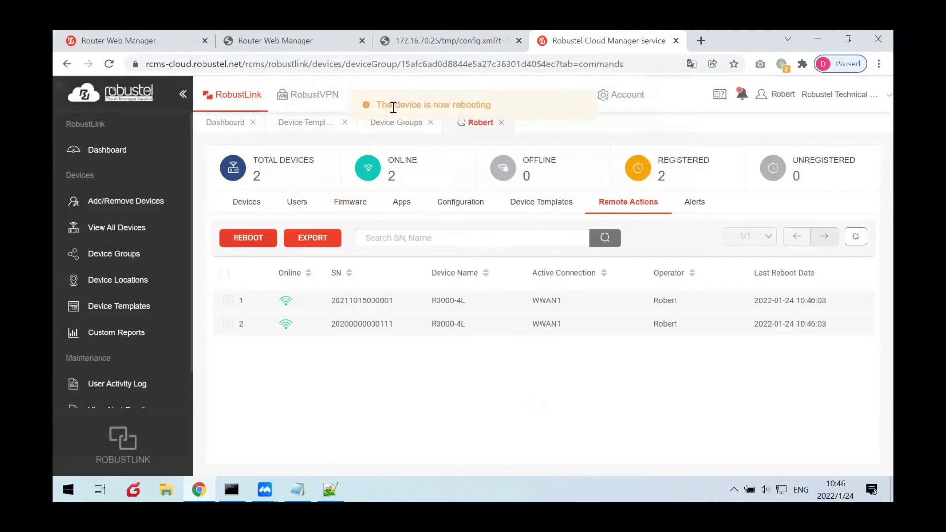
{"action": "left_click_drag", "start_coordinate": [378, 106], "coordinate": [492, 105]}
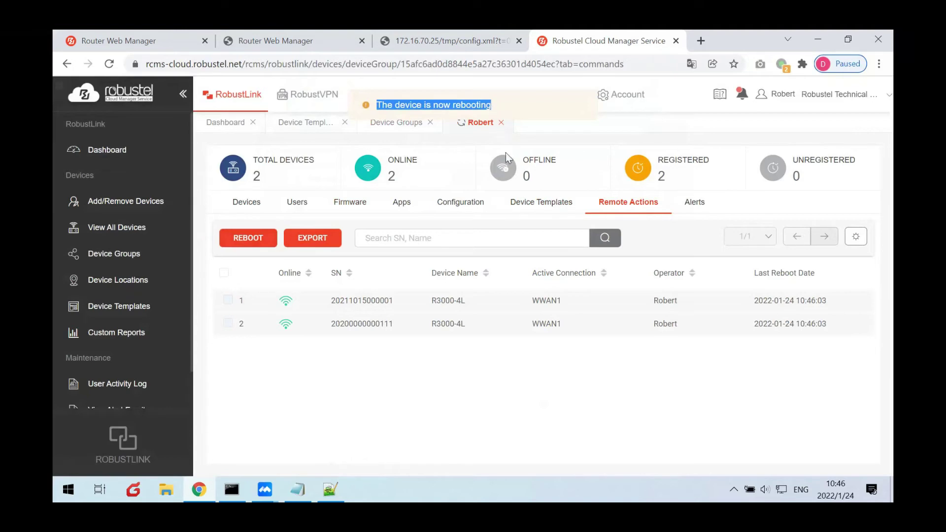
{"action": "left_click", "coordinate": [446, 392]}
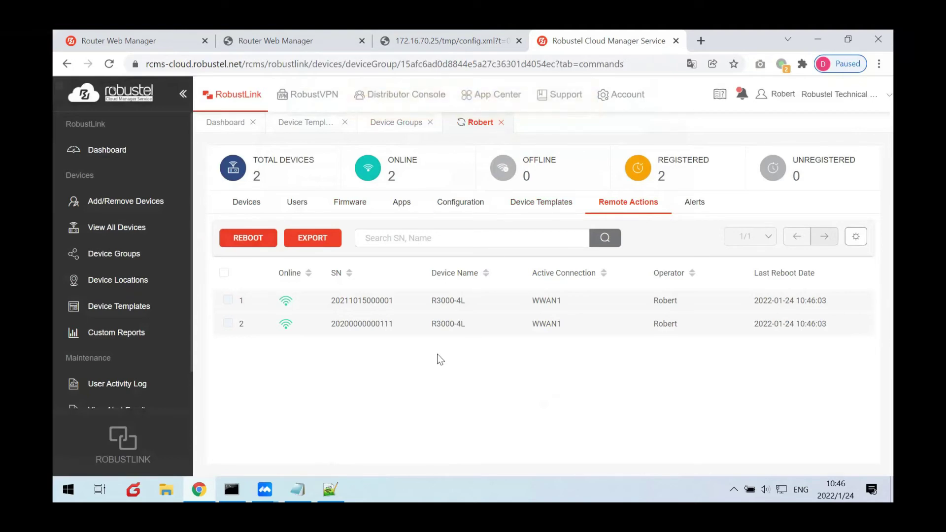
In Command Prompt, run a continuous ping to 172.16.70.25 and narrow and move its window so the device list stays visible.
{"action": "mouse_move", "coordinate": [231, 489]}
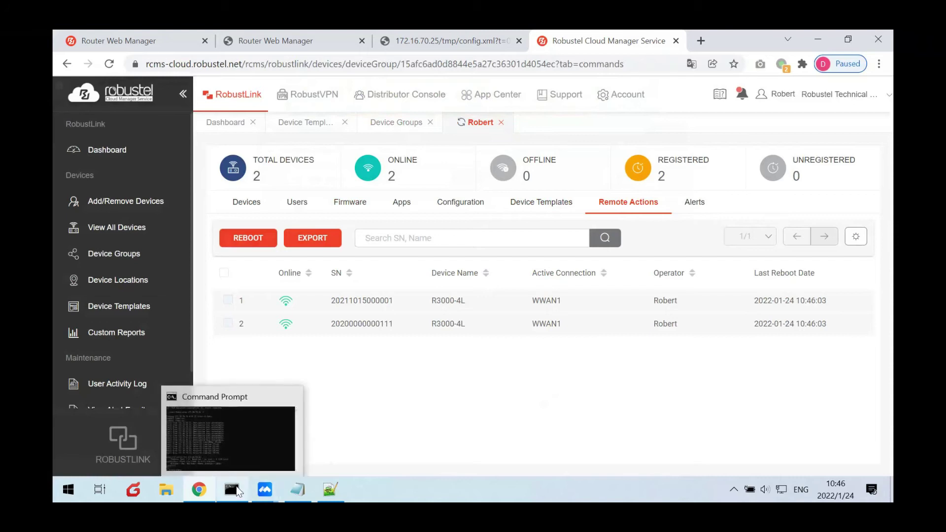
{"action": "left_click", "coordinate": [292, 395]}
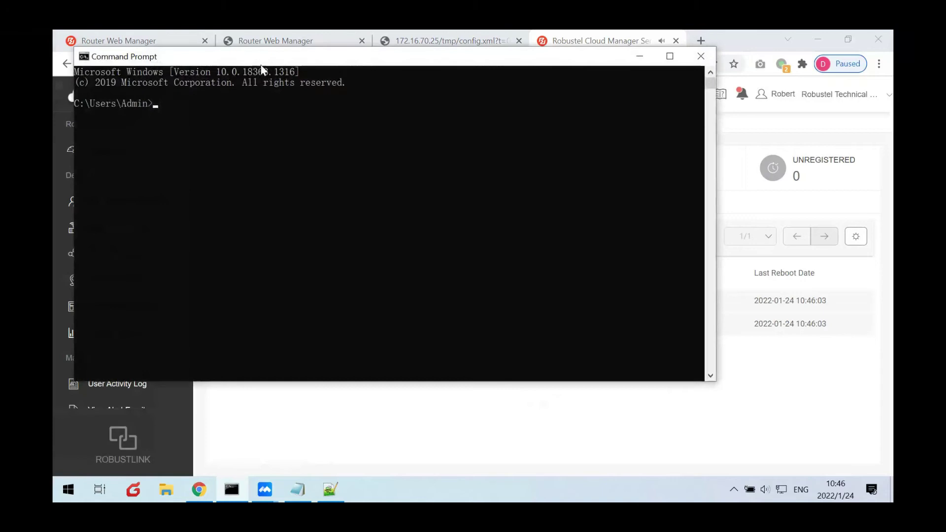
{"action": "left_click_drag", "start_coordinate": [261, 65], "coordinate": [410, 137]}
{"action": "type", "text": "ping "}
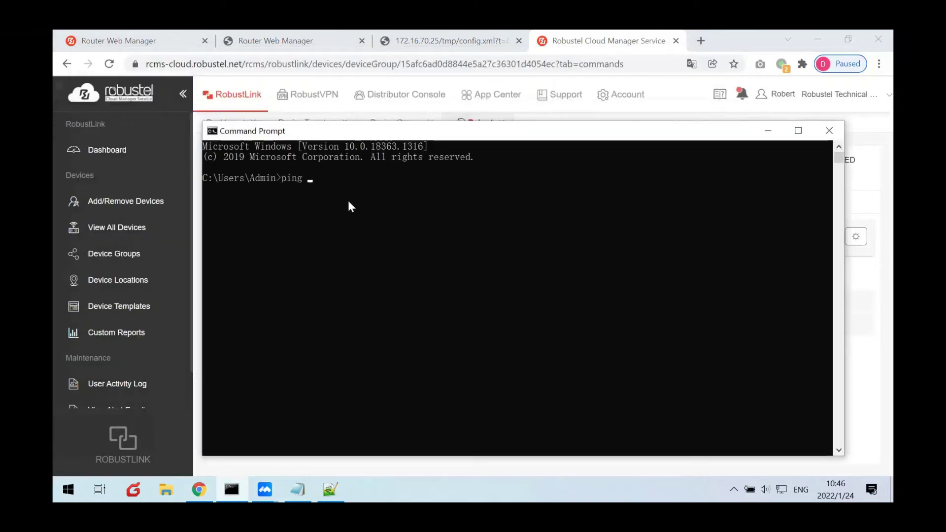
{"action": "type", "text": "172.16.70.25 -t"}
{"action": "key", "text": "Return"}
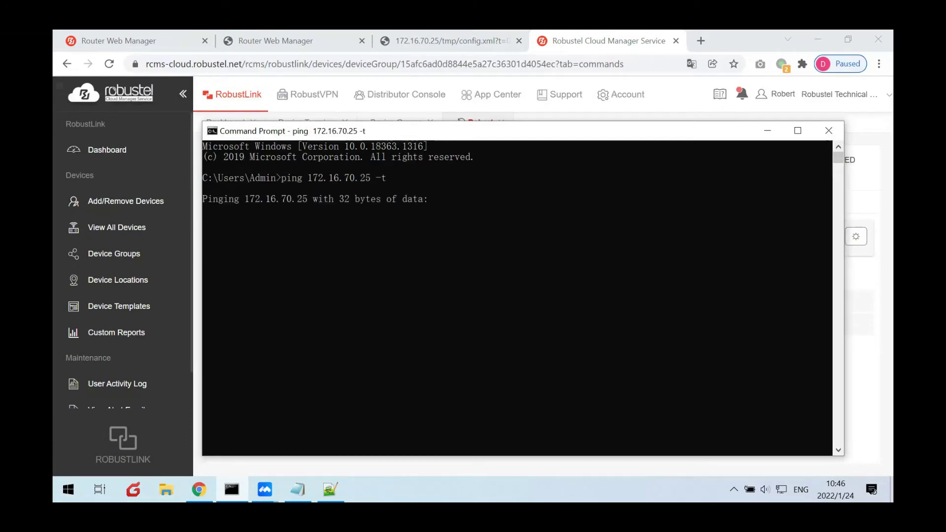
{"action": "left_click_drag", "start_coordinate": [843, 296], "coordinate": [618, 296]}
{"action": "left_click_drag", "start_coordinate": [443, 130], "coordinate": [750, 158]}
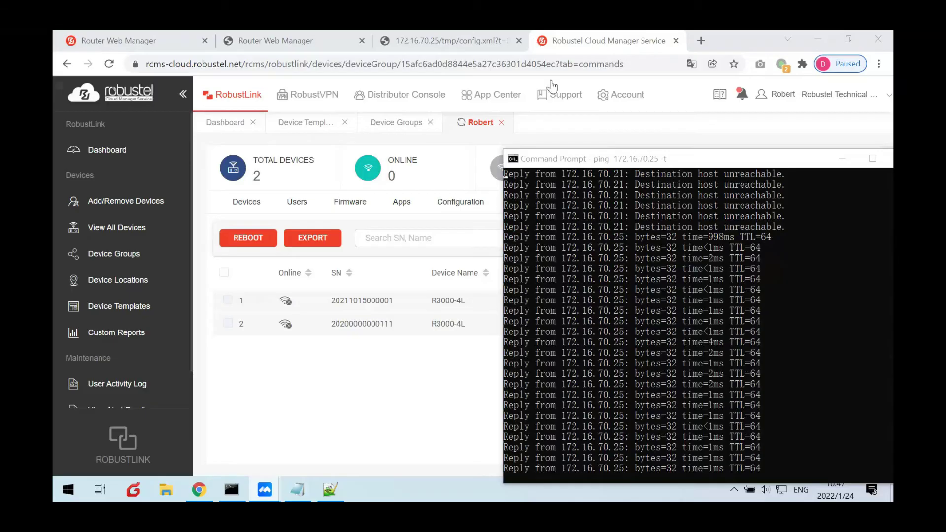
Check the ping replies from 172.16.70.25 against the online status of both routers in RCMS.
{"action": "left_click", "coordinate": [734, 289]}
{"action": "left_click", "coordinate": [763, 311]}
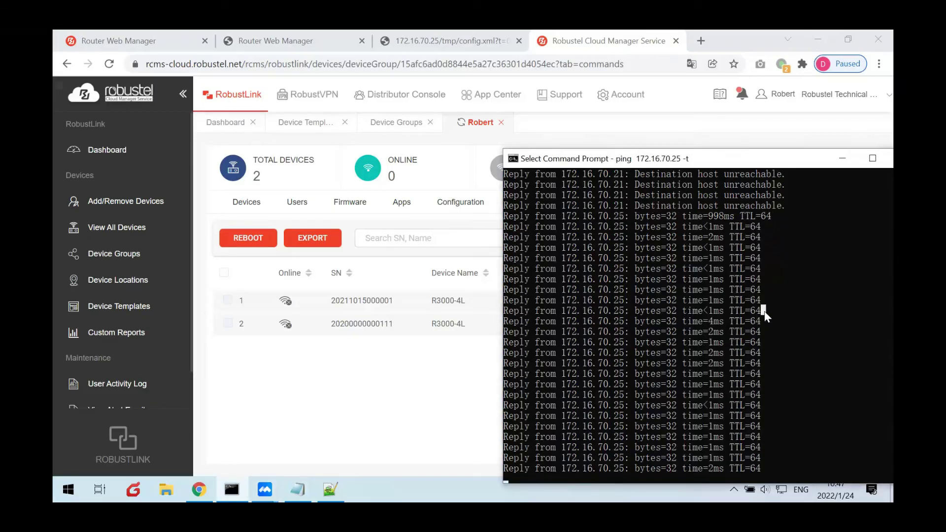
{"action": "left_click", "coordinate": [442, 328]}
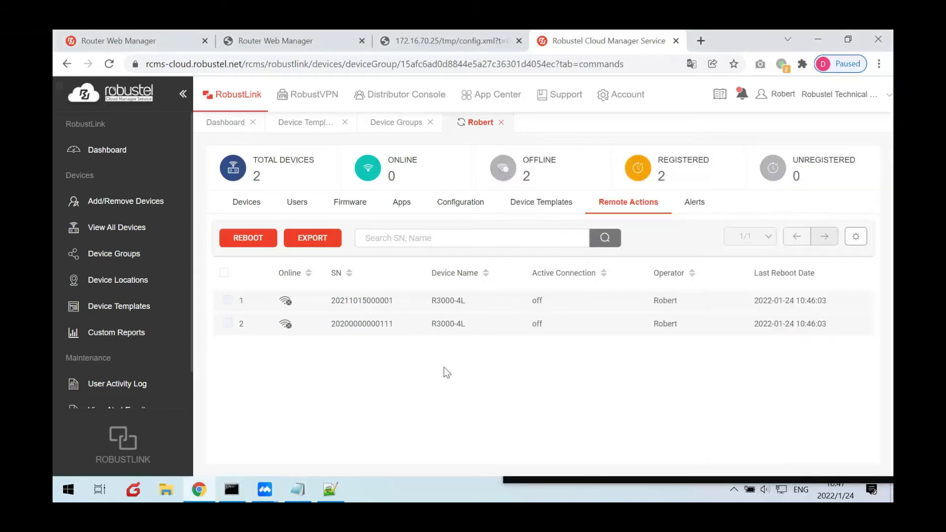
{"action": "left_click", "coordinate": [231, 489]}
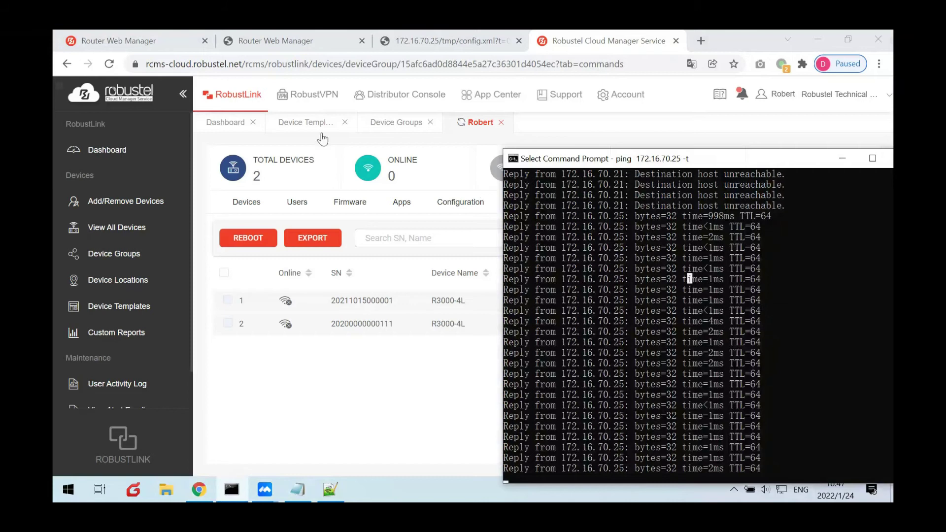
In the router web manager at 172.16.70.25, reopen the status page and log back in with the username and password.
{"action": "left_click", "coordinate": [276, 40]}
{"action": "left_click", "coordinate": [233, 173]}
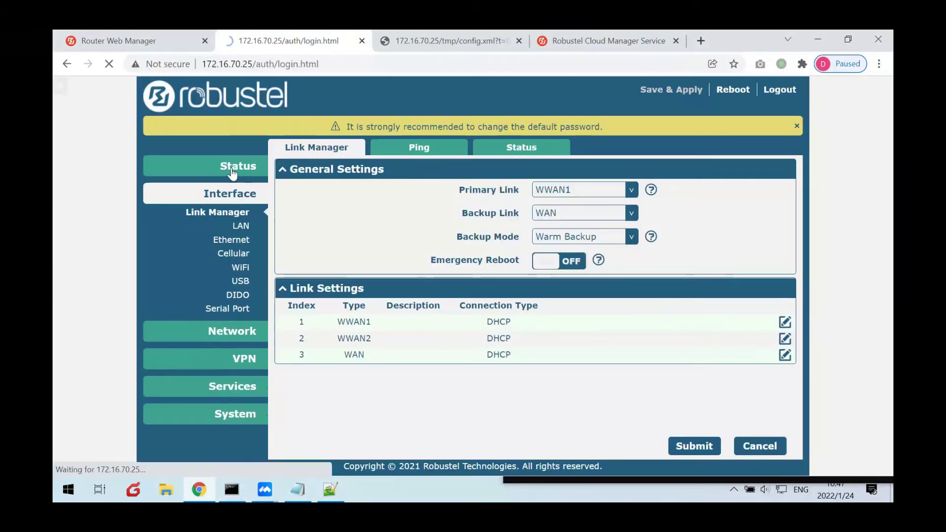
{"action": "left_click", "coordinate": [490, 244]}
{"action": "left_click", "coordinate": [475, 273]}
{"action": "left_click", "coordinate": [445, 316]}
In the router web manager at 172.16.70.26, reload the interface settings and log back in with the username and password.
{"action": "left_click", "coordinate": [174, 44]}
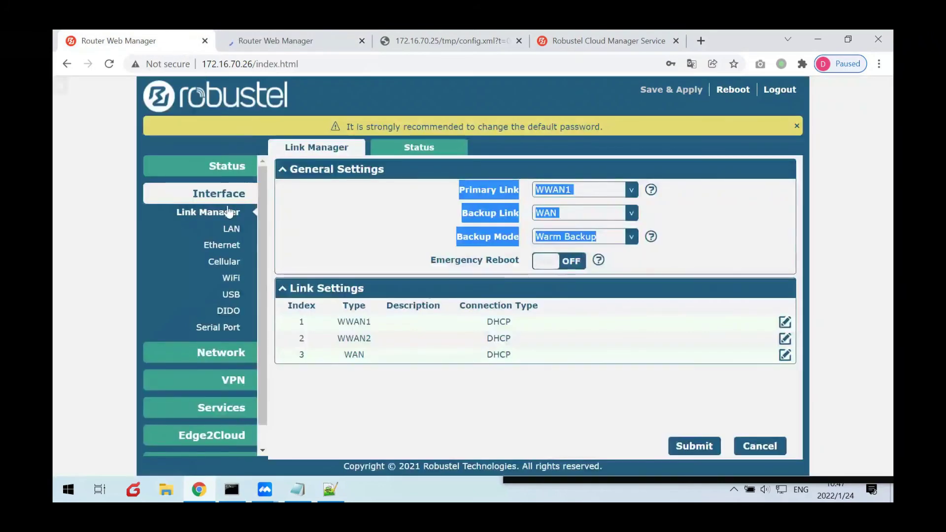
{"action": "left_click", "coordinate": [249, 212]}
{"action": "left_click", "coordinate": [491, 245]}
{"action": "left_click", "coordinate": [442, 274]}
{"action": "left_click", "coordinate": [458, 347]}
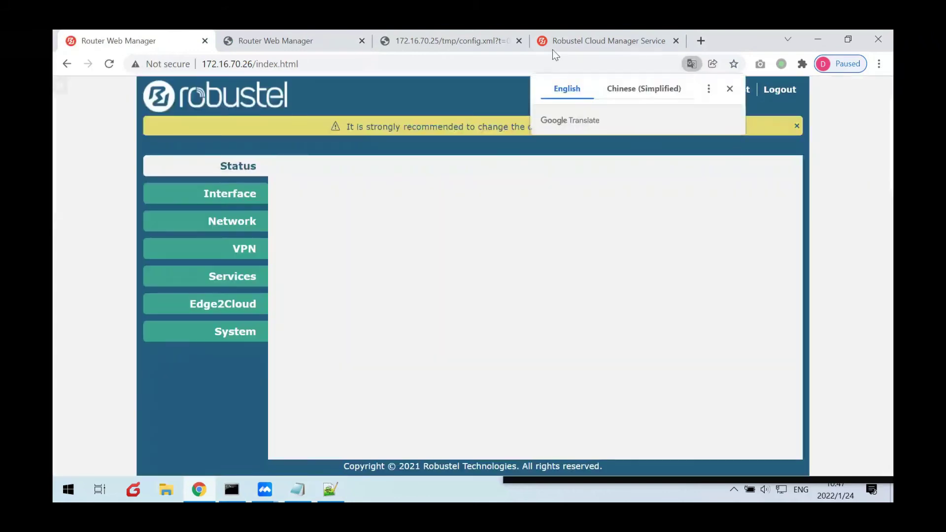
Return to the RCMS group, check the change apn template's applied result for both routers, and refresh the group page.
{"action": "left_click", "coordinate": [554, 48]}
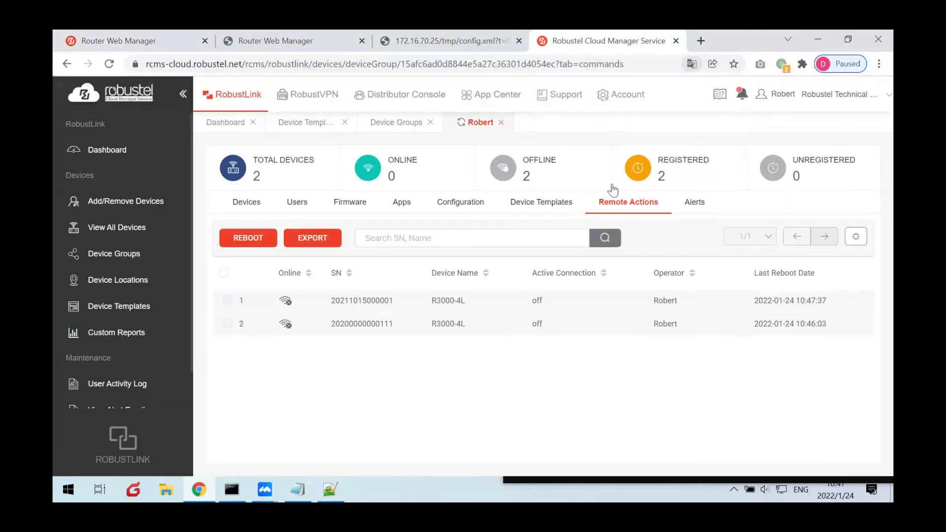
{"action": "left_click", "coordinate": [509, 203]}
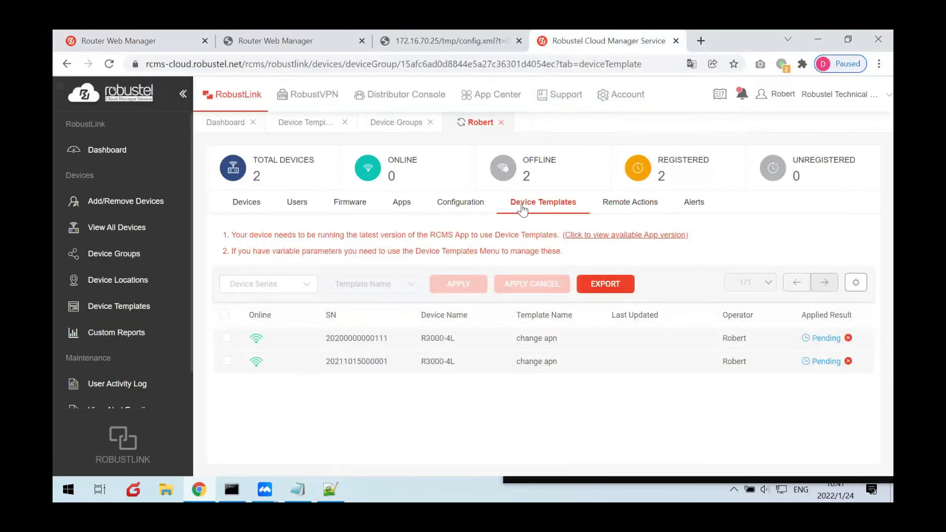
{"action": "left_click", "coordinate": [459, 123]}
Examine the system information and Internet Status of the router at 172.16.70.26.
{"action": "left_click", "coordinate": [110, 43]}
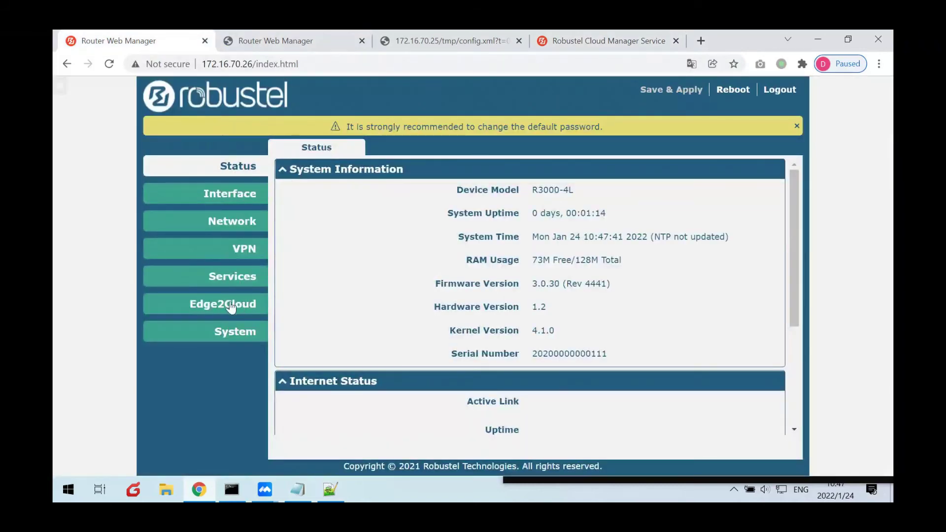
{"action": "left_click", "coordinate": [221, 333]}
{"action": "scroll", "coordinate": [489, 348], "scroll_direction": "down", "scroll_amount": 3}
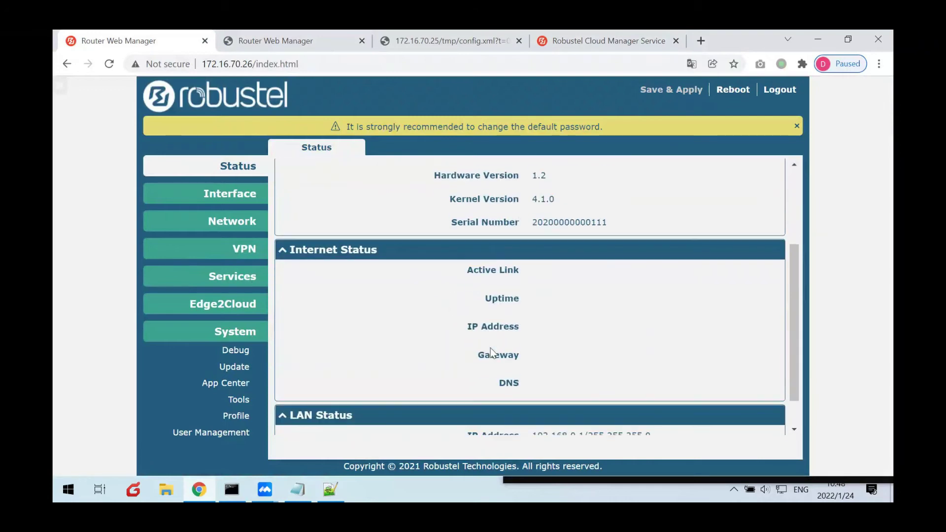
{"action": "left_click_drag", "start_coordinate": [476, 276], "coordinate": [522, 272]}
{"action": "double_click", "coordinate": [503, 298]}
{"action": "scroll", "coordinate": [485, 281], "scroll_direction": "up", "scroll_amount": 3}
{"action": "left_click", "coordinate": [477, 286]}
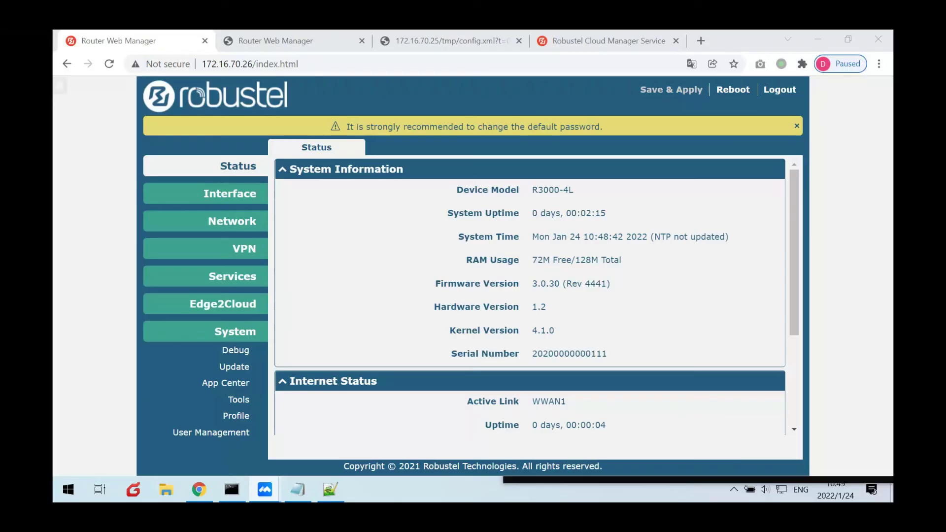
Reload the status page of the router at 172.16.70.26, review its Internet Status details, and open the system log.
{"action": "left_click", "coordinate": [240, 165]}
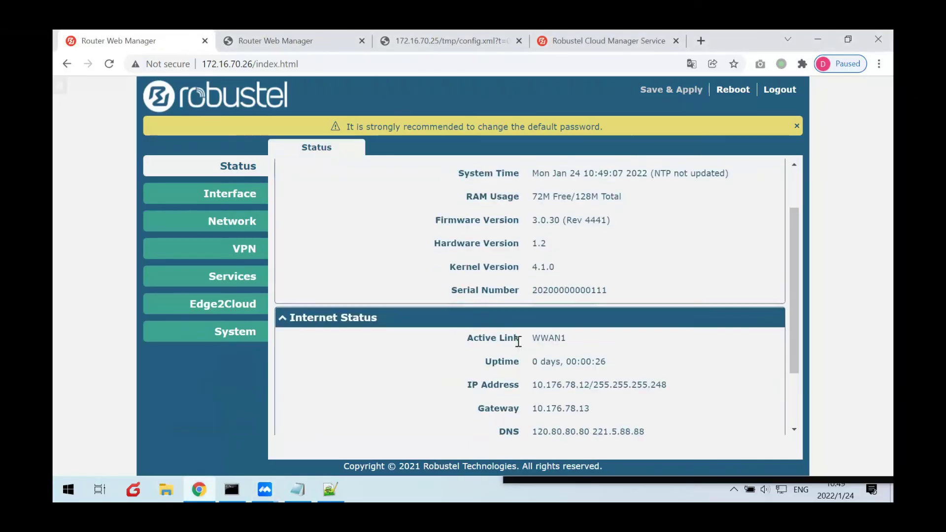
{"action": "scroll", "coordinate": [534, 316], "scroll_direction": "down", "scroll_amount": 3}
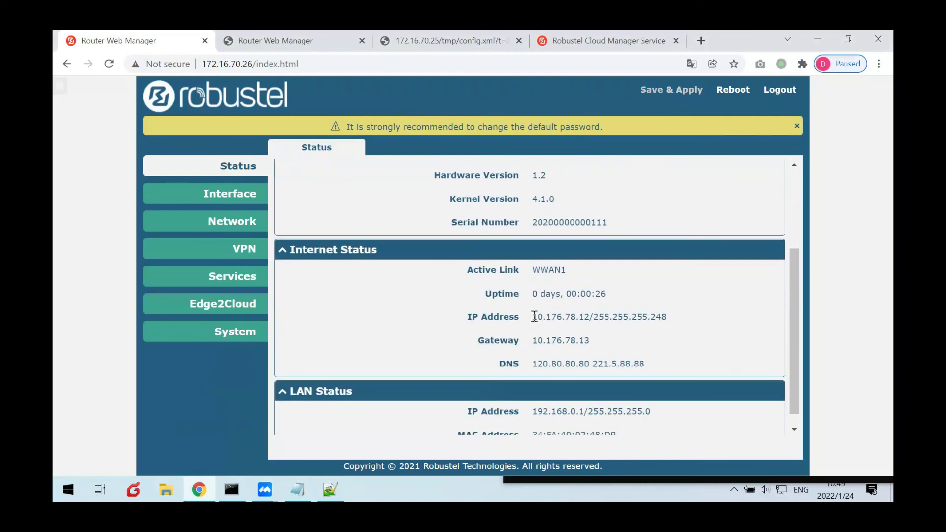
{"action": "left_click_drag", "start_coordinate": [472, 271], "coordinate": [652, 363]}
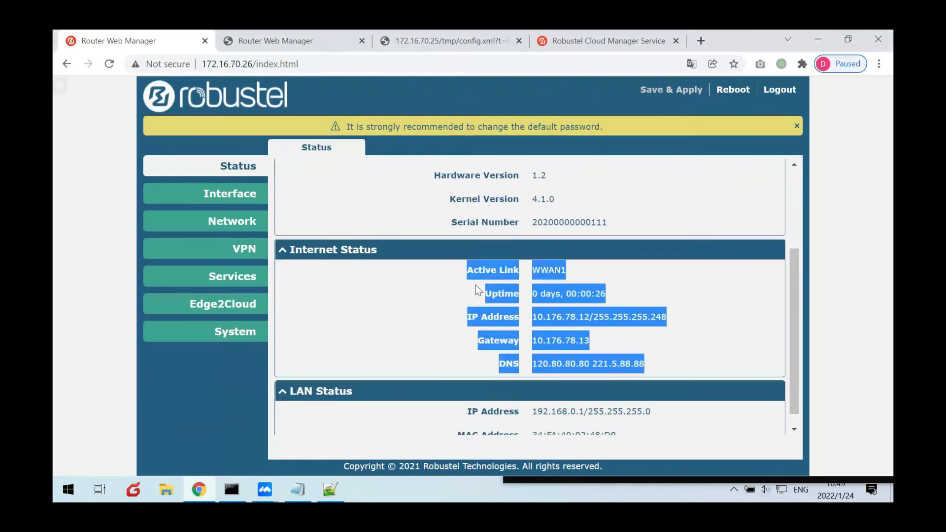
{"action": "left_click", "coordinate": [250, 334]}
{"action": "left_click", "coordinate": [246, 352]}
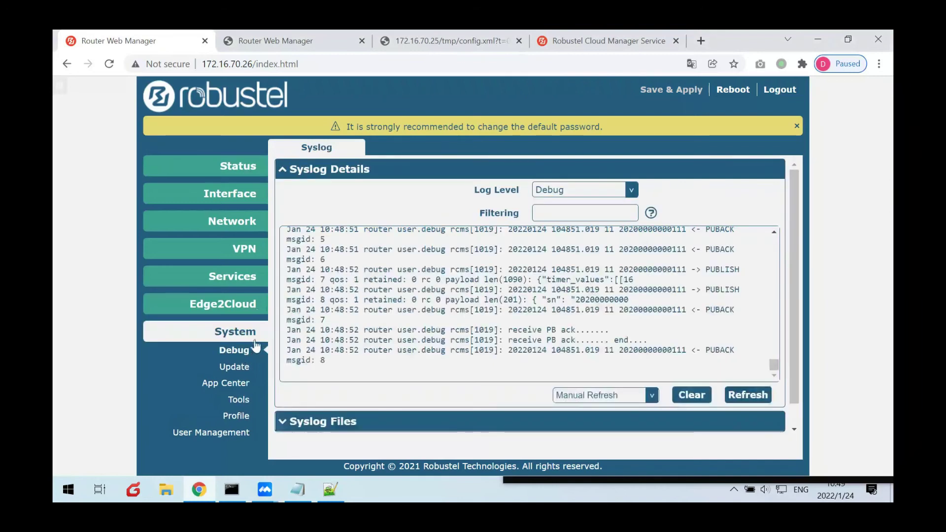
Open the WWAN1 link settings on the router at 172.16.70.26, check the APN, and close them.
{"action": "left_click", "coordinate": [225, 198]}
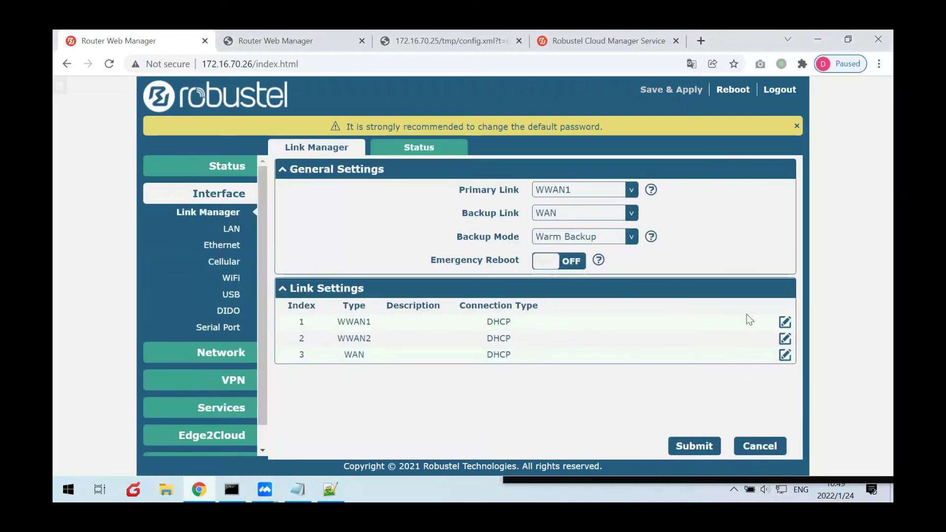
{"action": "left_click", "coordinate": [784, 322]}
{"action": "left_click", "coordinate": [544, 224]}
{"action": "left_click_drag", "start_coordinate": [517, 264], "coordinate": [437, 264]}
{"action": "left_click", "coordinate": [697, 454]}
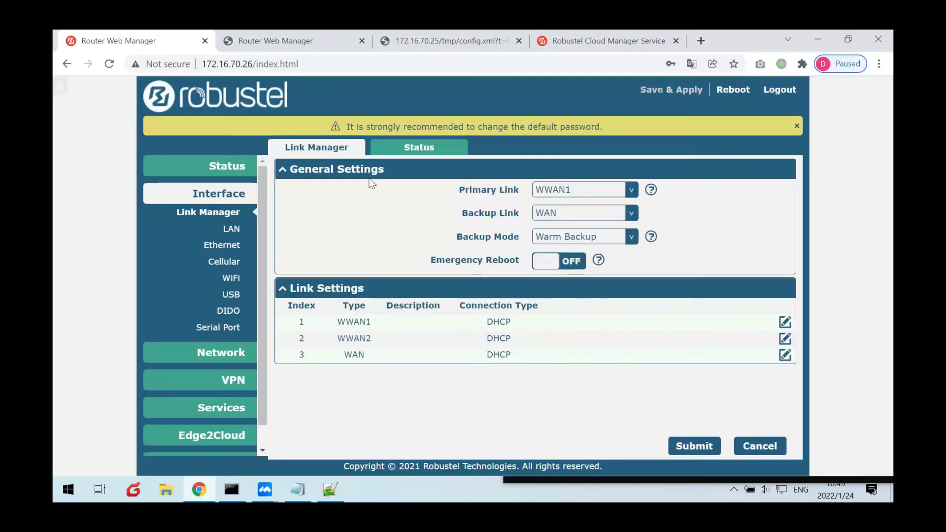
Open the WWAN1 link settings on the router at 172.16.70.25, check the APN, and close them.
{"action": "left_click", "coordinate": [295, 42]}
{"action": "left_click", "coordinate": [245, 199]}
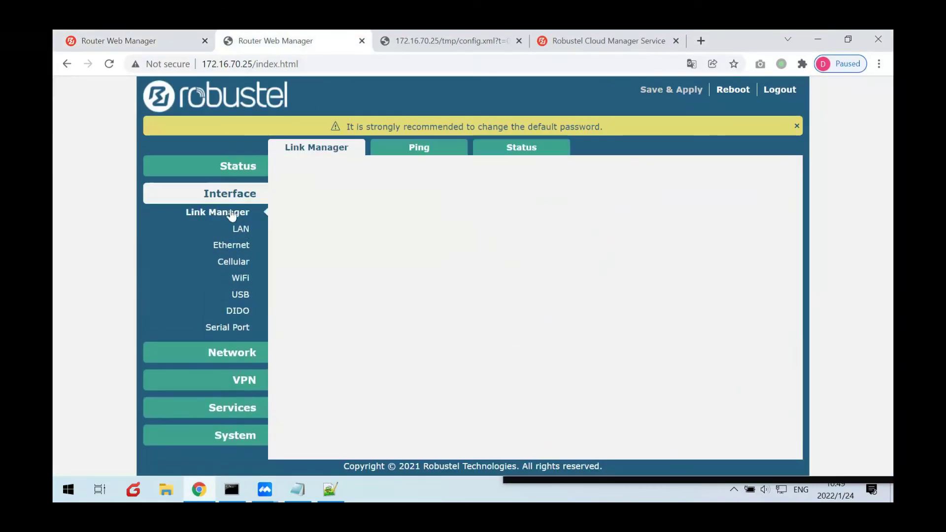
{"action": "left_click", "coordinate": [516, 152]}
{"action": "left_click", "coordinate": [300, 150]}
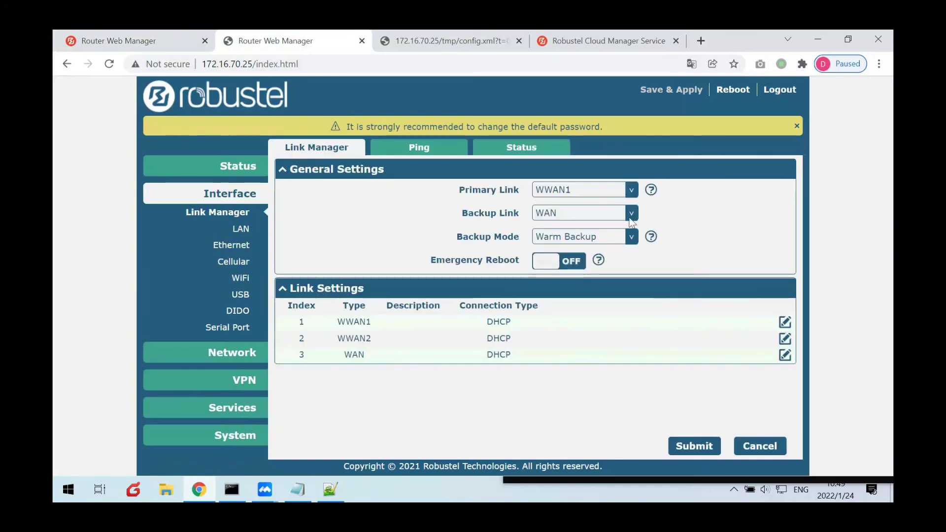
{"action": "left_click", "coordinate": [779, 319]}
{"action": "left_click", "coordinate": [488, 219]}
{"action": "left_click_drag", "start_coordinate": [523, 264], "coordinate": [454, 264]}
{"action": "left_click", "coordinate": [695, 453]}
Examine the system log of the router at 172.16.70.26 for its RCMS login, app status and zero touch template messages.
{"action": "left_click", "coordinate": [148, 40]}
{"action": "scroll", "coordinate": [245, 295], "scroll_direction": "down", "scroll_amount": 2}
{"action": "left_click", "coordinate": [236, 437]}
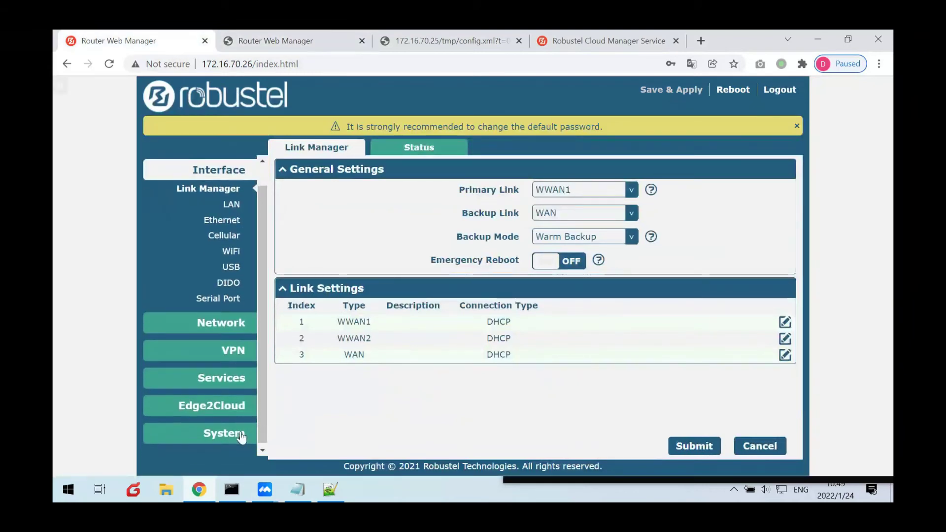
{"action": "left_click", "coordinate": [263, 349]}
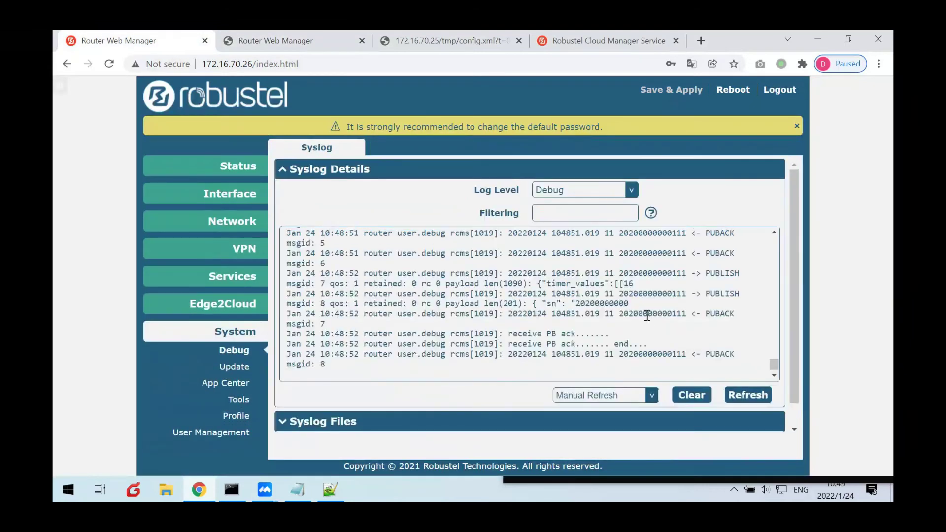
{"action": "scroll", "coordinate": [646, 316], "scroll_direction": "up", "scroll_amount": 3}
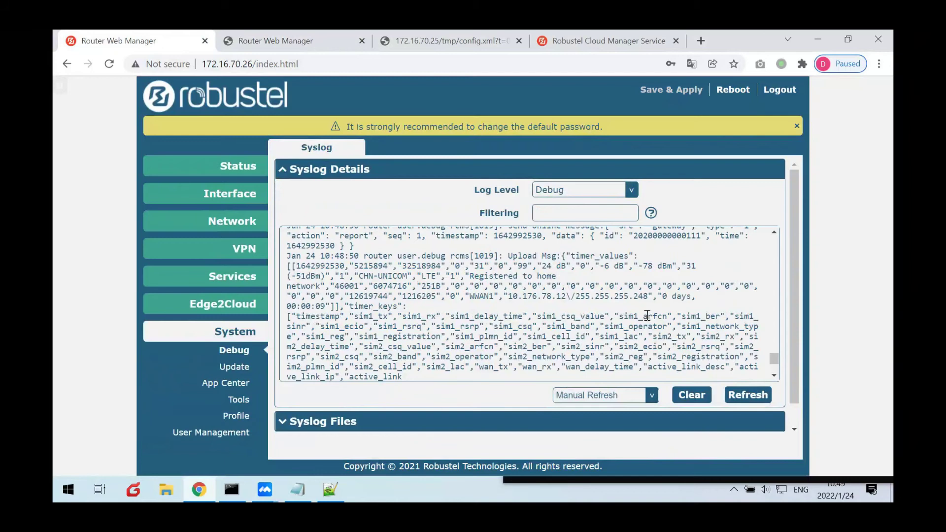
{"action": "scroll", "coordinate": [612, 296], "scroll_direction": "down", "scroll_amount": 1}
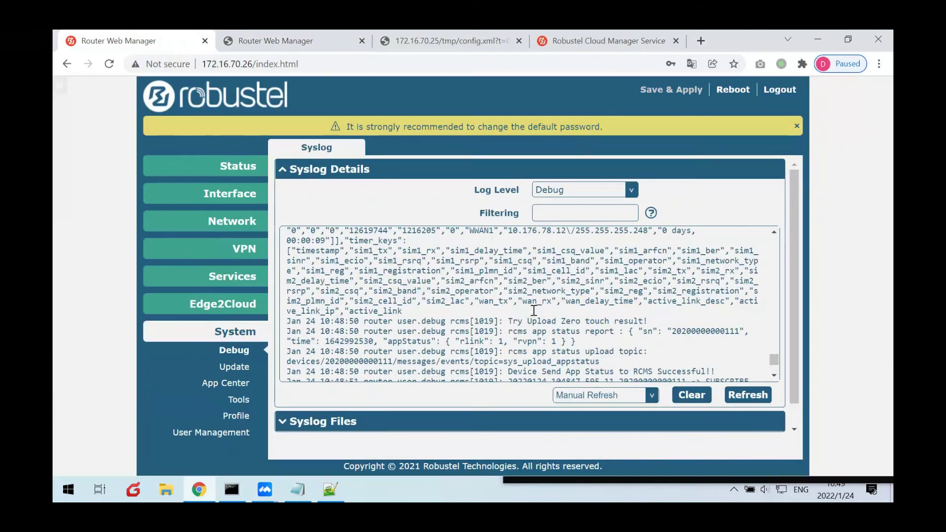
{"action": "left_click_drag", "start_coordinate": [419, 309], "coordinate": [315, 251]}
{"action": "scroll", "coordinate": [316, 251], "scroll_direction": "up", "scroll_amount": 1}
{"action": "left_click", "coordinate": [512, 292]}
{"action": "left_click_drag", "start_coordinate": [513, 292], "coordinate": [672, 298]}
{"action": "left_click", "coordinate": [554, 318]}
{"action": "scroll", "coordinate": [547, 318], "scroll_direction": "up", "scroll_amount": 1}
{"action": "scroll", "coordinate": [546, 318], "scroll_direction": "down", "scroll_amount": 3}
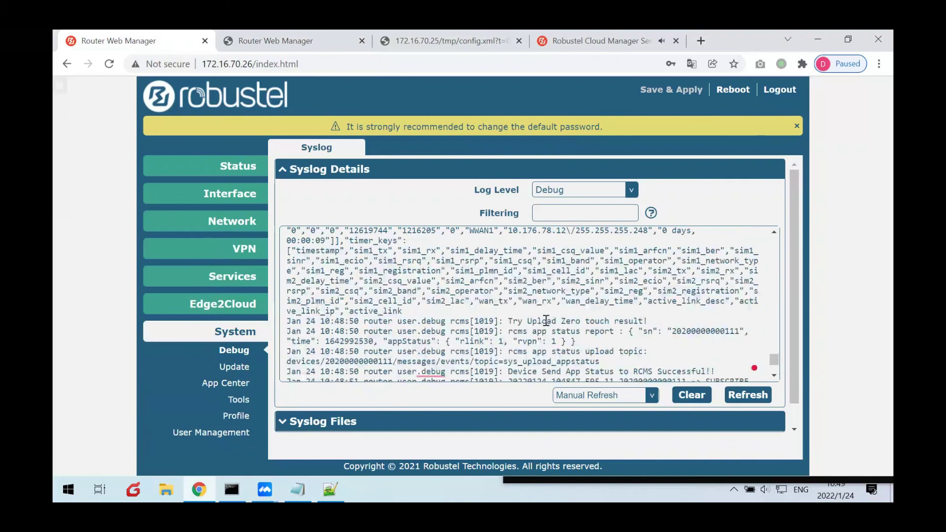
{"action": "scroll", "coordinate": [545, 320], "scroll_direction": "up", "scroll_amount": 3}
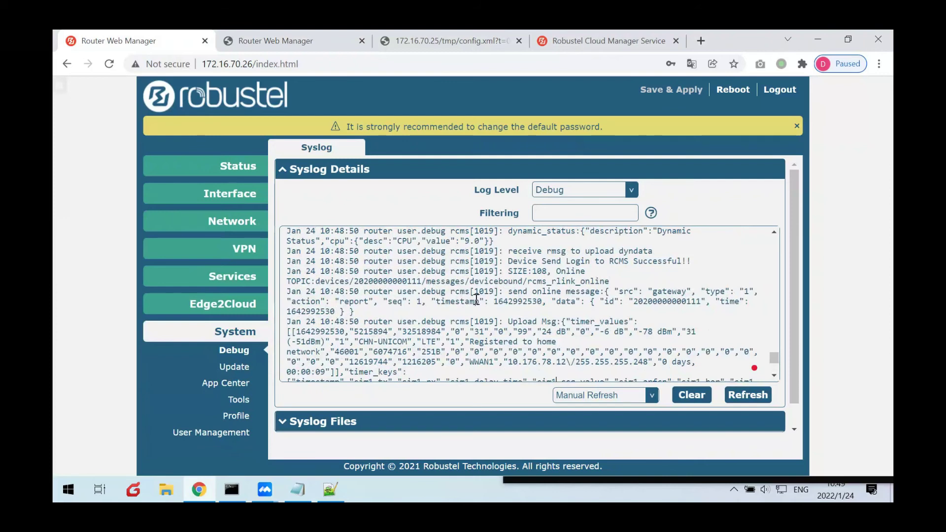
{"action": "scroll", "coordinate": [476, 299], "scroll_direction": "down", "scroll_amount": 5}
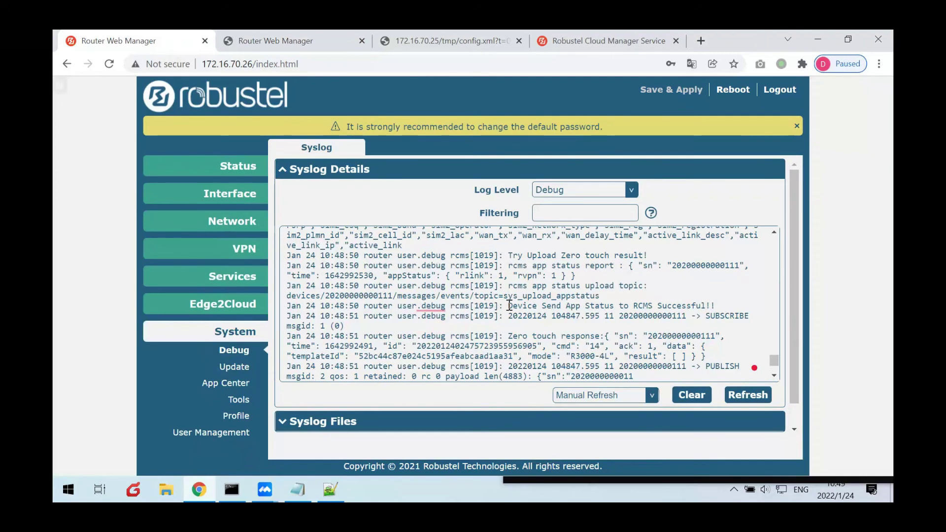
Review the zero touch result upload and zero touch response entries in the system log of the router at 172.16.70.26.
{"action": "left_click_drag", "start_coordinate": [507, 255], "coordinate": [648, 255]}
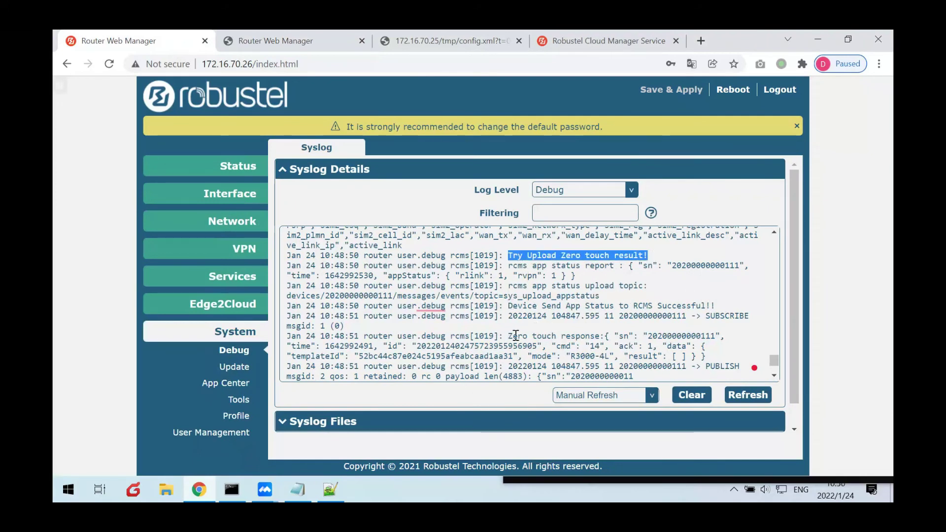
{"action": "left_click_drag", "start_coordinate": [508, 335], "coordinate": [616, 336]}
{"action": "left_click", "coordinate": [515, 301]}
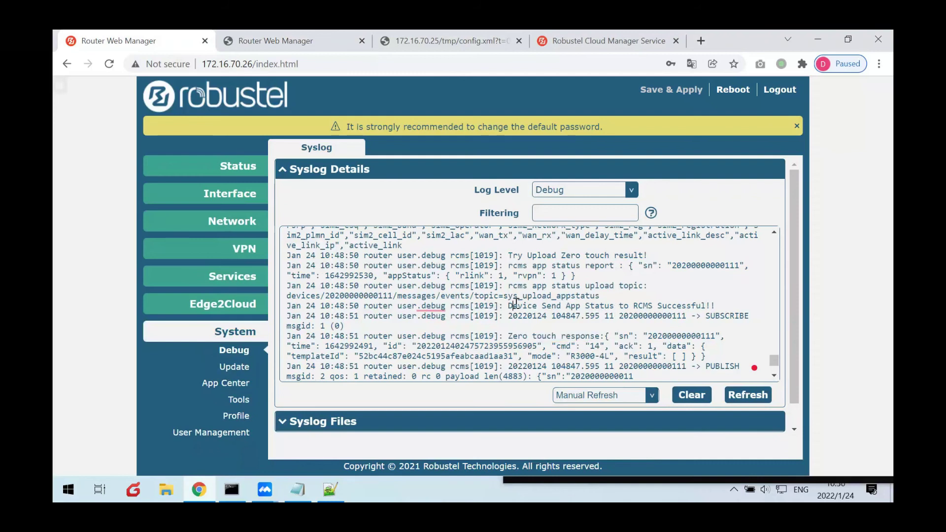
{"action": "scroll", "coordinate": [515, 302], "scroll_direction": "down", "scroll_amount": 1}
{"action": "scroll", "coordinate": [515, 304], "scroll_direction": "down", "scroll_amount": 3}
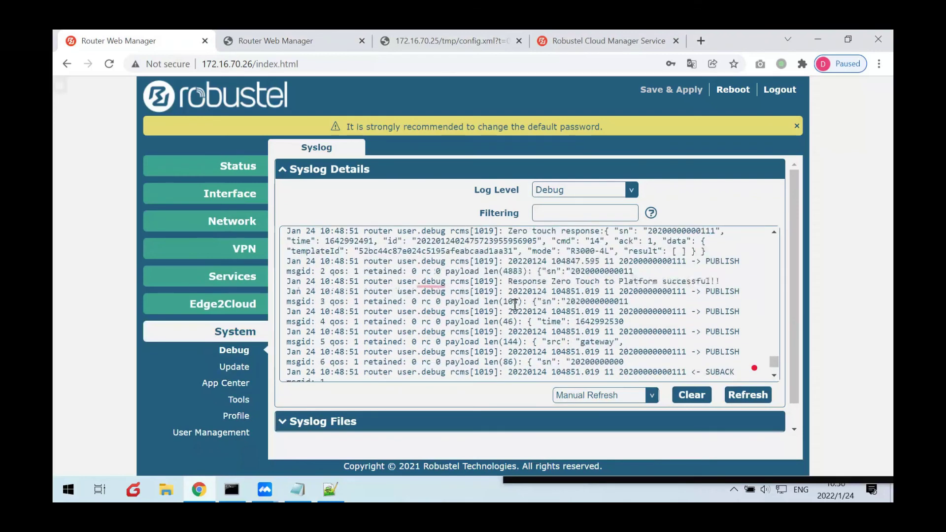
Open the system log of the router at 172.16.70.25 and trace the RCMS entries back to the configuration download.
{"action": "left_click", "coordinate": [251, 38]}
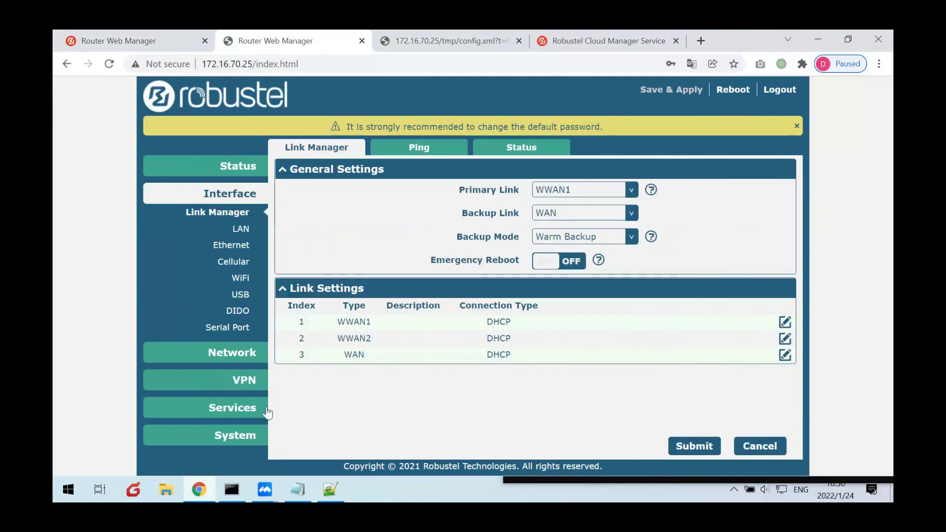
{"action": "left_click", "coordinate": [237, 437]}
{"action": "left_click", "coordinate": [236, 323]}
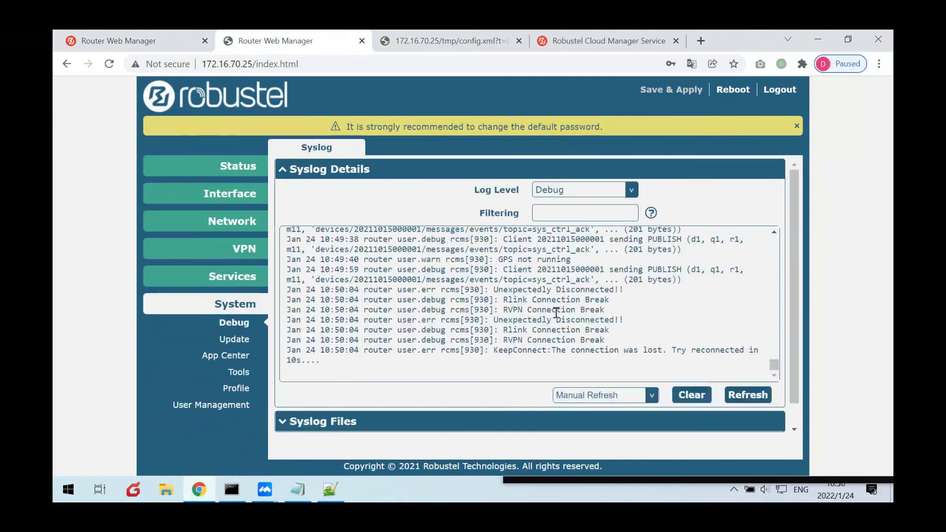
{"action": "scroll", "coordinate": [581, 313], "scroll_direction": "up", "scroll_amount": 4}
{"action": "scroll", "coordinate": [581, 313], "scroll_direction": "up", "scroll_amount": 10}
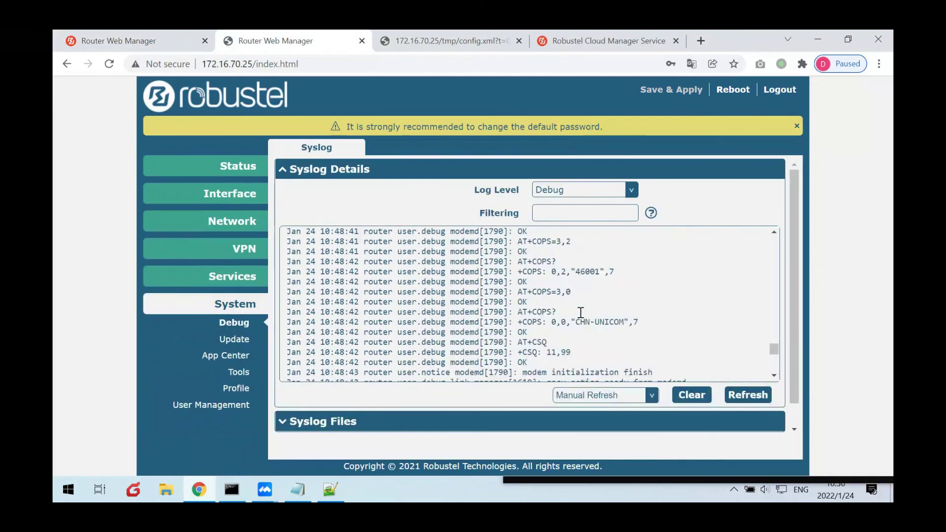
{"action": "scroll", "coordinate": [580, 312], "scroll_direction": "up", "scroll_amount": 12}
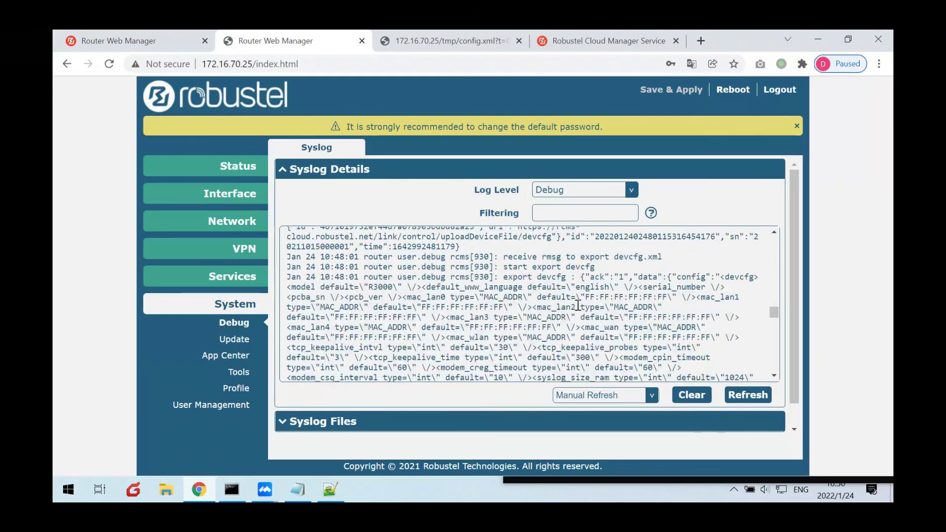
{"action": "scroll", "coordinate": [574, 312], "scroll_direction": "down", "scroll_amount": 3}
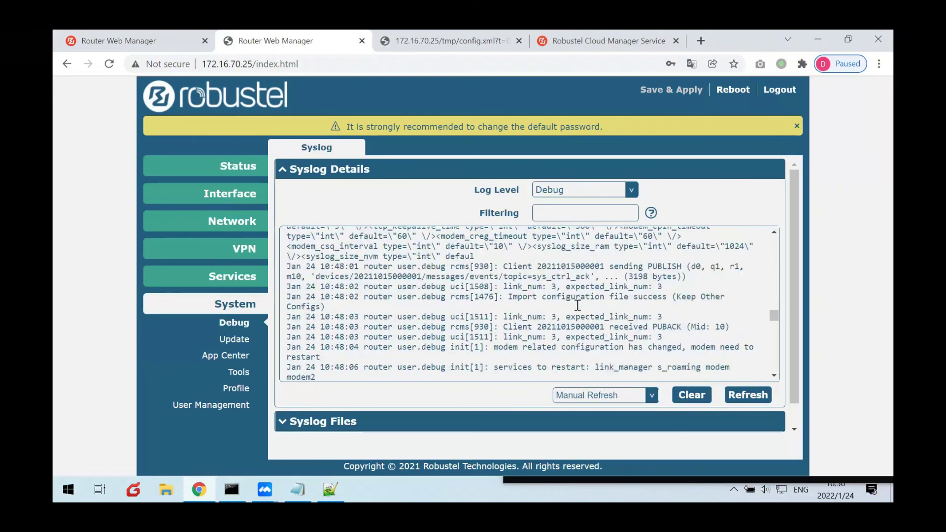
{"action": "scroll", "coordinate": [576, 307], "scroll_direction": "down", "scroll_amount": 3}
{"action": "scroll", "coordinate": [571, 310], "scroll_direction": "up", "scroll_amount": 3}
{"action": "scroll", "coordinate": [569, 311], "scroll_direction": "up", "scroll_amount": 5}
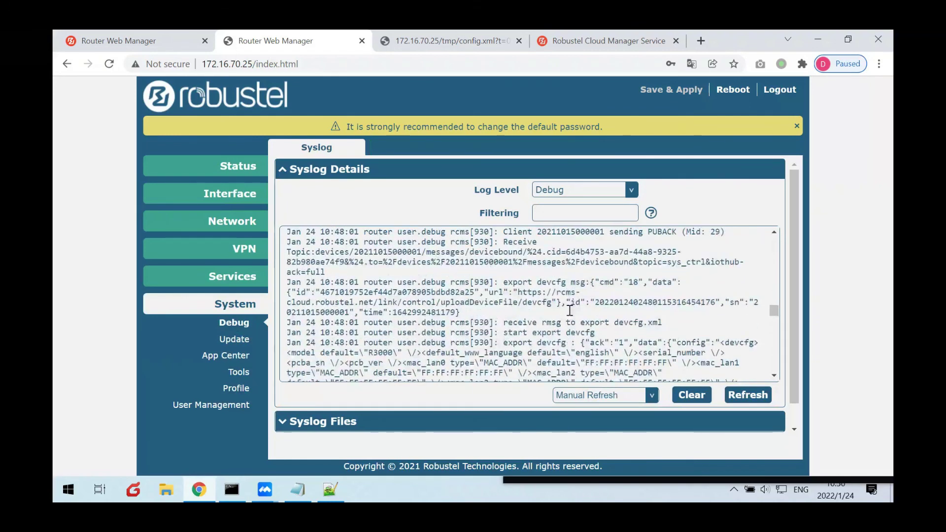
{"action": "scroll", "coordinate": [573, 313], "scroll_direction": "up", "scroll_amount": 2}
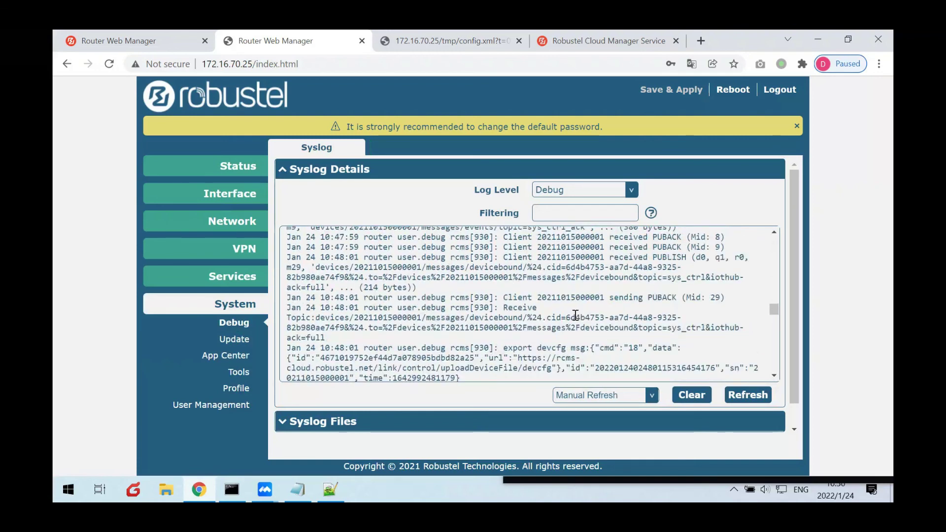
{"action": "scroll", "coordinate": [575, 314], "scroll_direction": "up", "scroll_amount": 4}
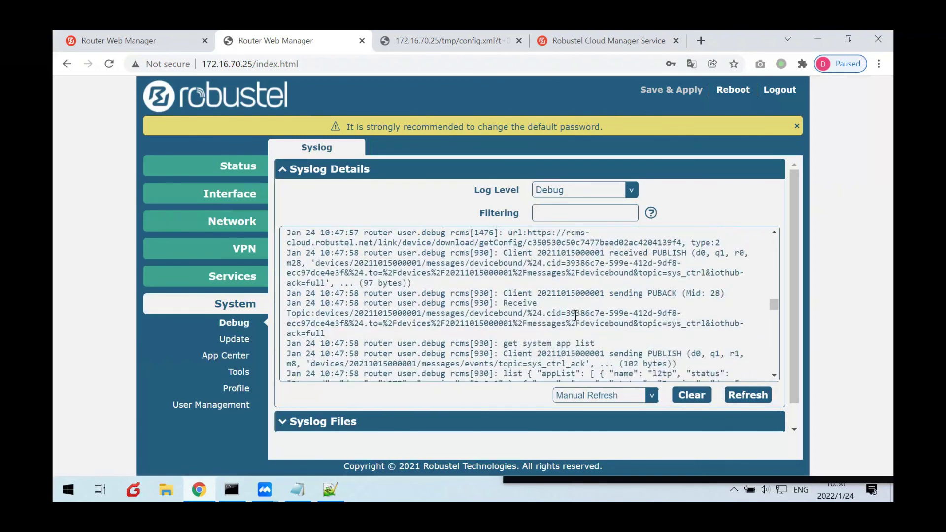
Examine the configuration import and modem restart messages in the system log of the router at 172.16.70.25.
{"action": "scroll", "coordinate": [576, 315], "scroll_direction": "down", "scroll_amount": 2}
{"action": "scroll", "coordinate": [575, 315], "scroll_direction": "down", "scroll_amount": 4}
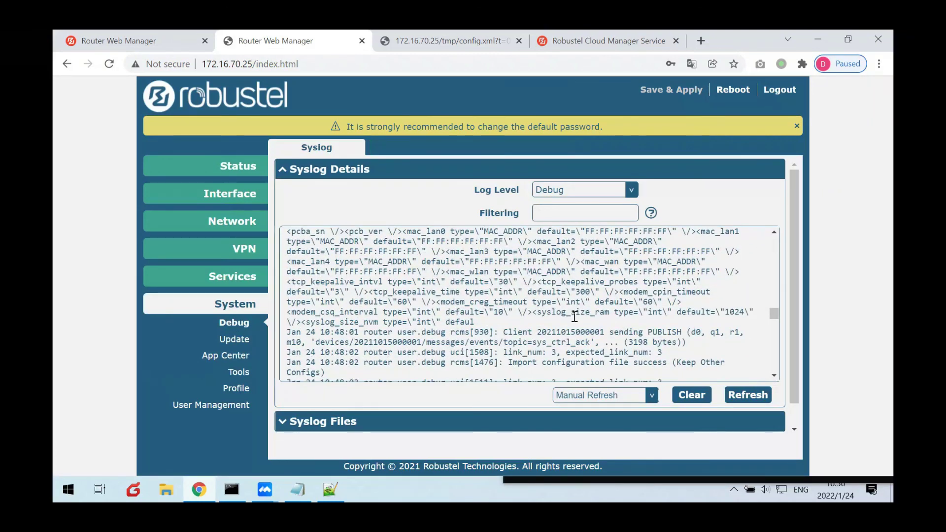
{"action": "scroll", "coordinate": [574, 316], "scroll_direction": "up", "scroll_amount": 2}
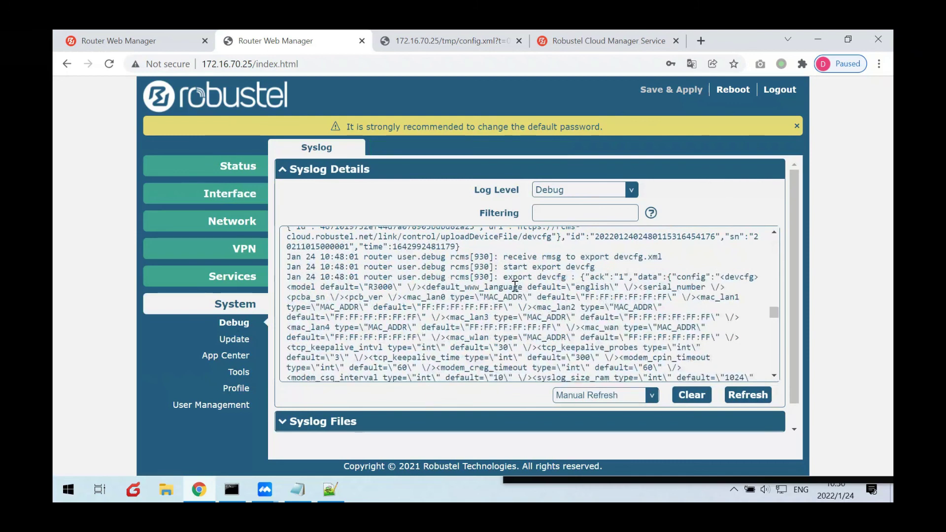
{"action": "scroll", "coordinate": [514, 286], "scroll_direction": "down", "scroll_amount": 5}
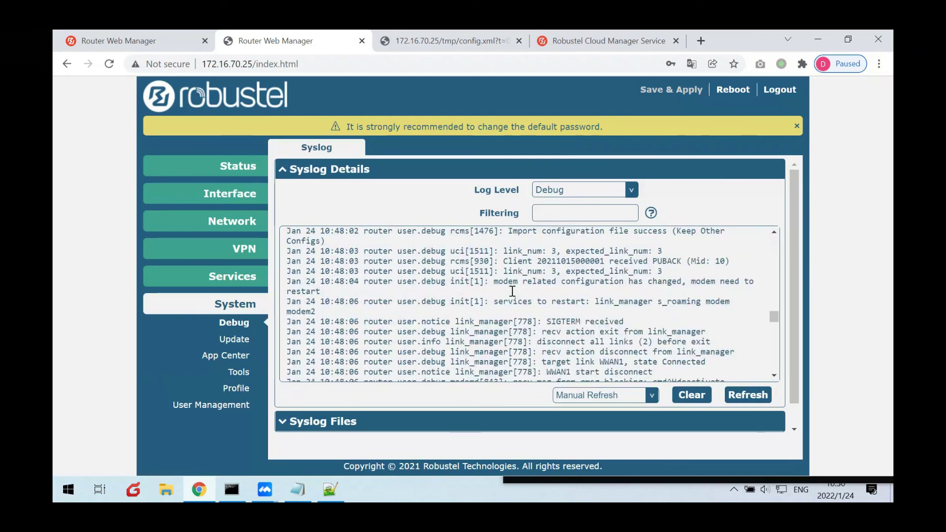
{"action": "scroll", "coordinate": [512, 291], "scroll_direction": "up", "scroll_amount": 2}
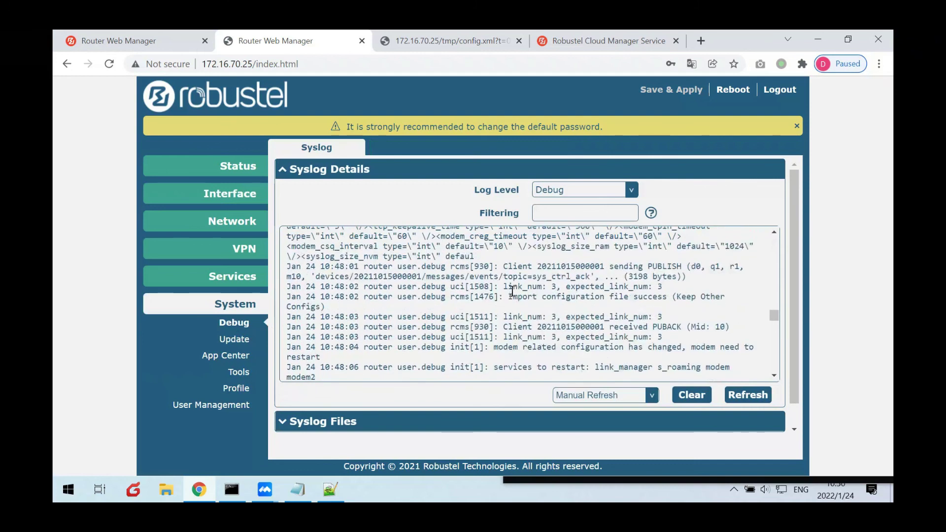
{"action": "left_click", "coordinate": [538, 363], "text": "shift"}
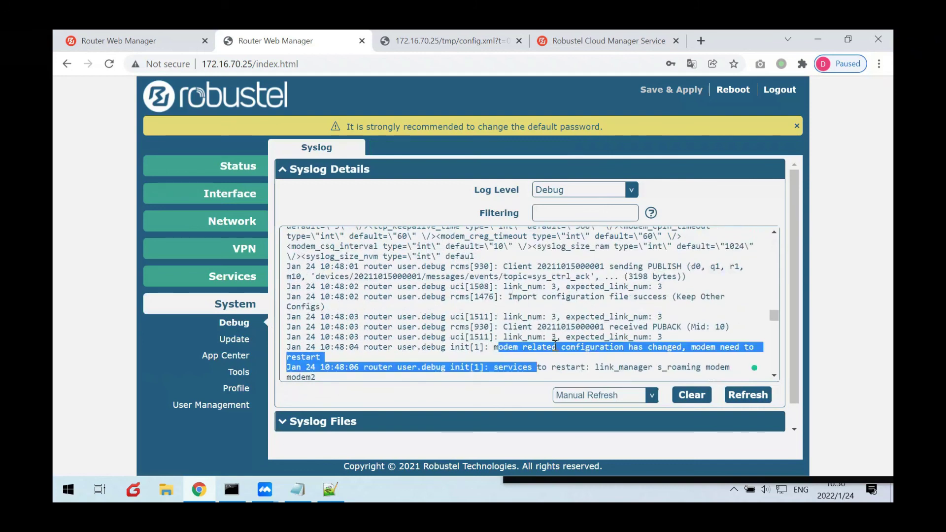
{"action": "left_click", "coordinate": [555, 346]}
{"action": "left_click_drag", "start_coordinate": [557, 347], "coordinate": [686, 350]}
Switch to RCMS, refresh the device group's Device Templates list, and check the applied result of both routers.
{"action": "left_click", "coordinate": [608, 46]}
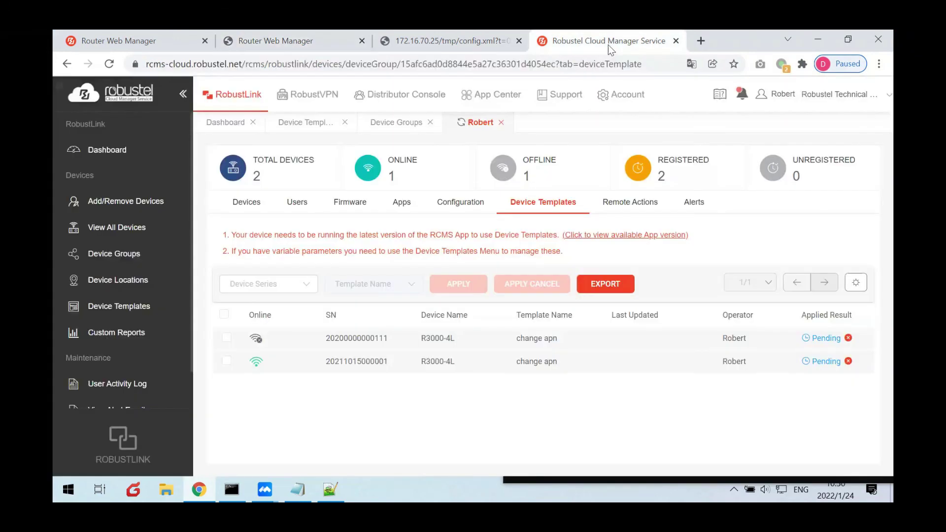
{"action": "left_click", "coordinate": [463, 123]}
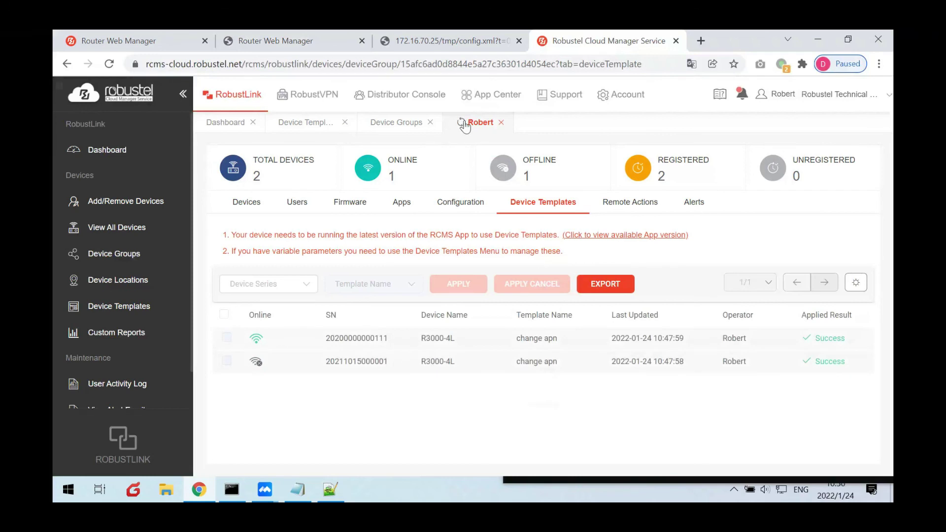
{"action": "left_click_drag", "start_coordinate": [796, 337], "coordinate": [847, 367]}
{"action": "left_click", "coordinate": [772, 395]}
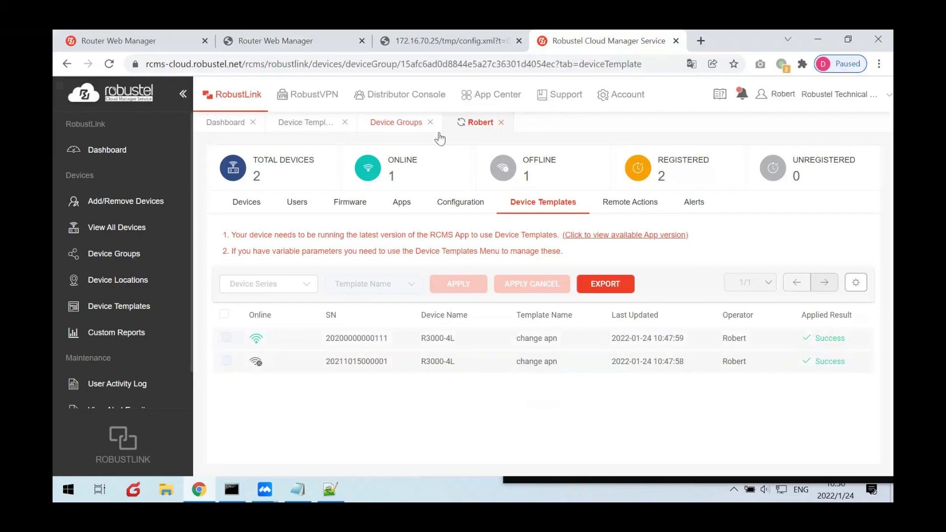